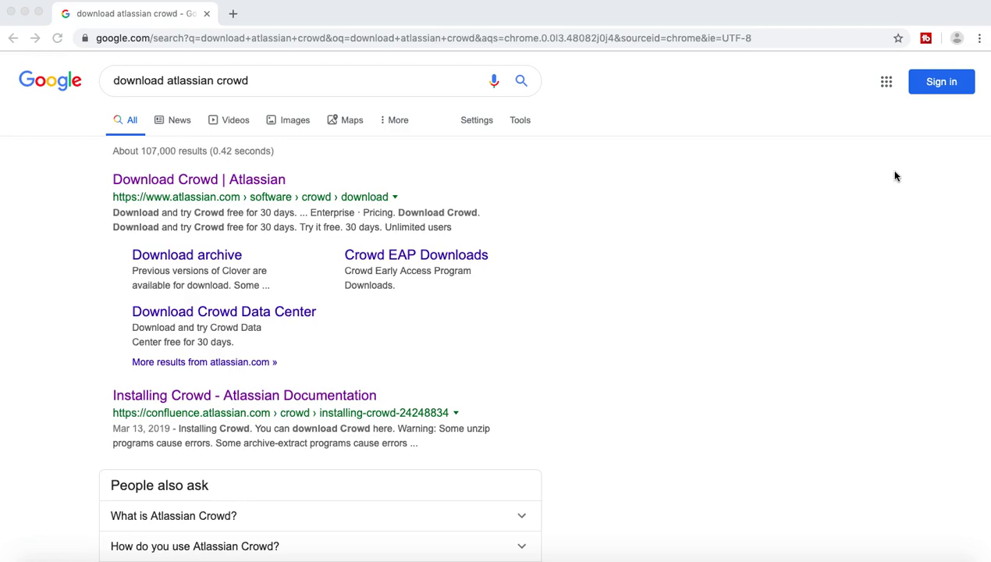
# Open Atlassian's Download Crowd page from the search results for "download atlassian crowd".
pyautogui.click(297, 81)
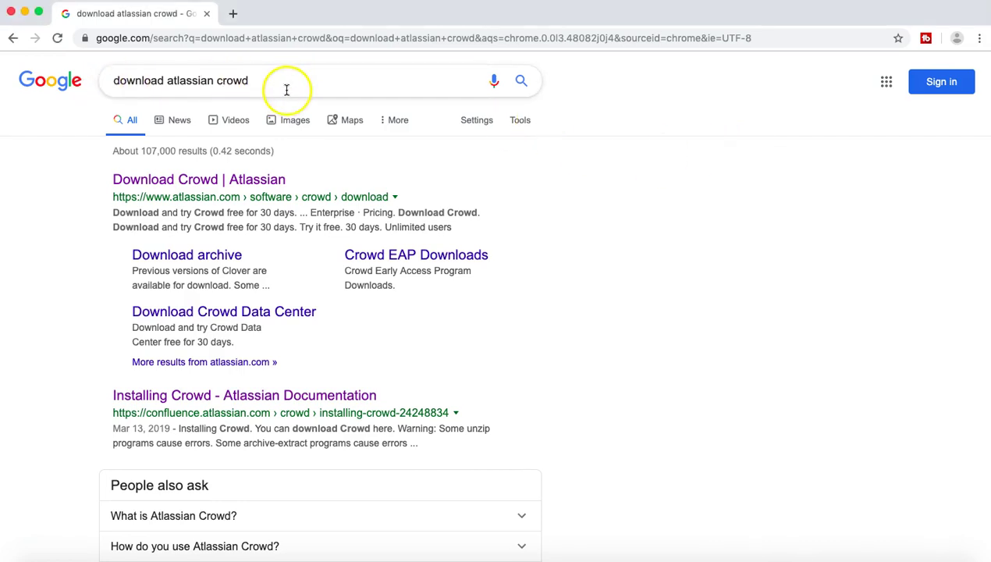
pyautogui.click(183, 179)
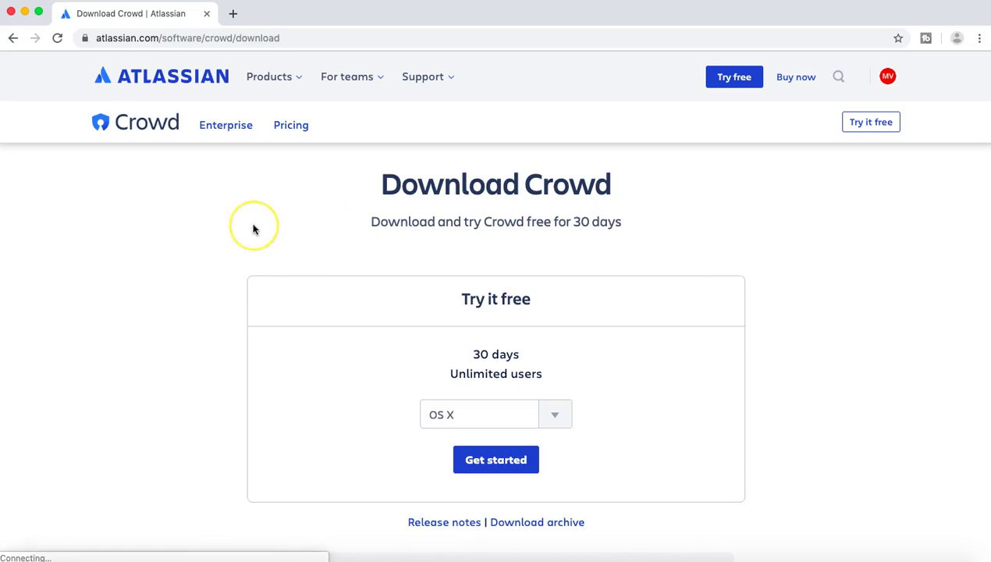
pyautogui.scroll(-1, 254, 229)
pyautogui.scroll(1, 253, 228)
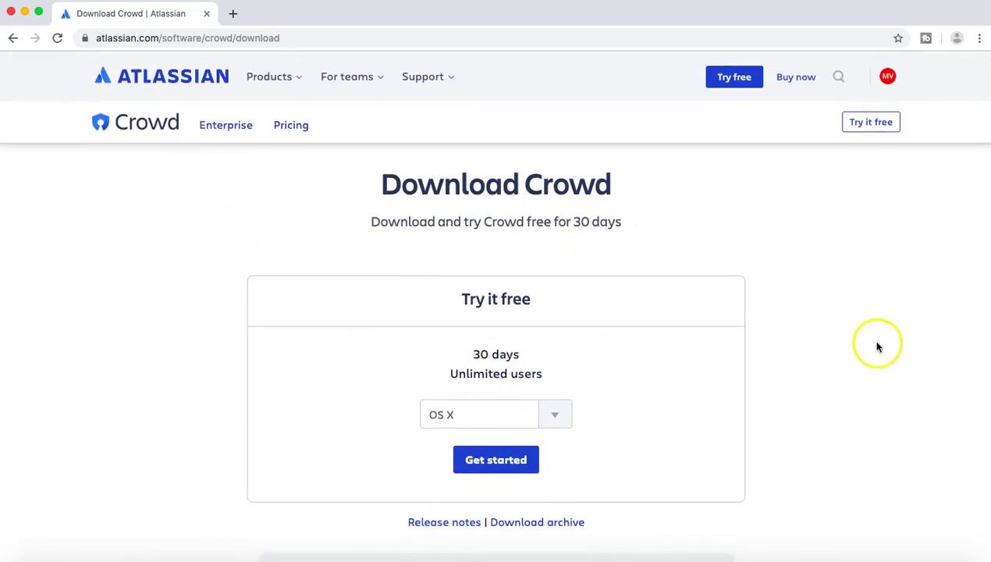
# Examine the download formats offered for the 30-day Crowd trial and the rest of the download page.
pyautogui.scroll(-1, 877, 346)
pyautogui.scroll(-1, 877, 346)
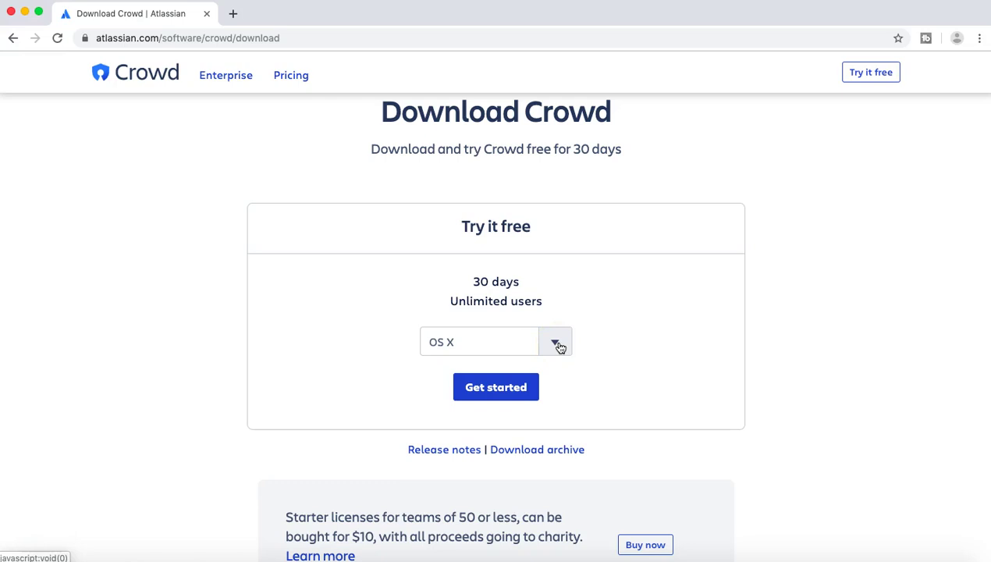
pyautogui.scroll(-1, 898, 268)
pyautogui.click(552, 301)
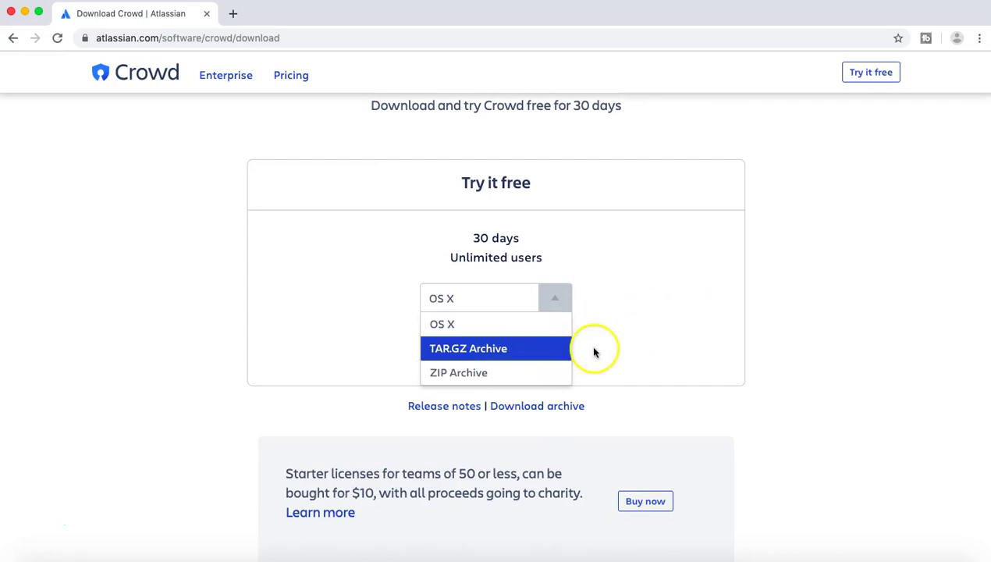
pyautogui.click(867, 297)
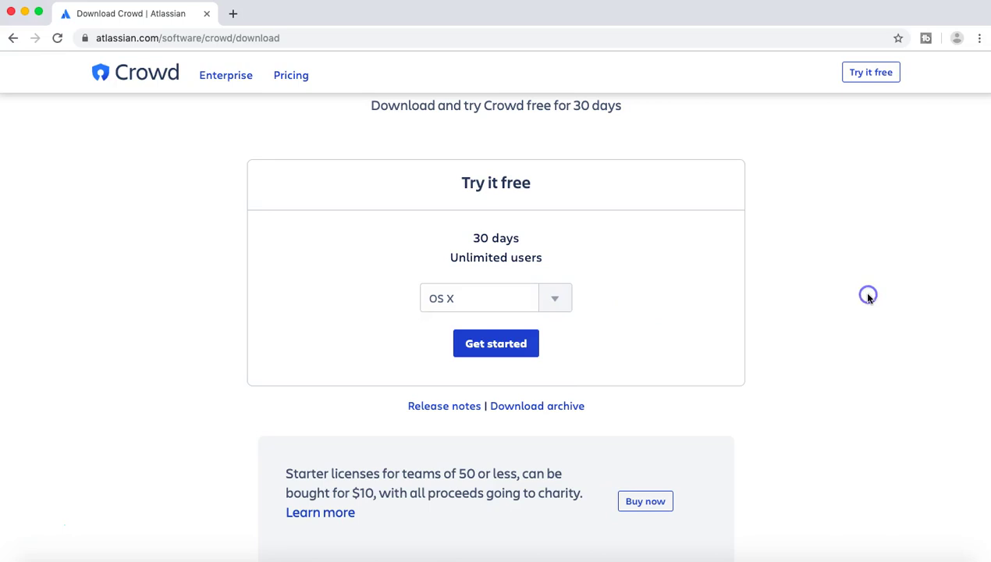
pyautogui.scroll(-1, 673, 312)
pyautogui.scroll(-2, 674, 312)
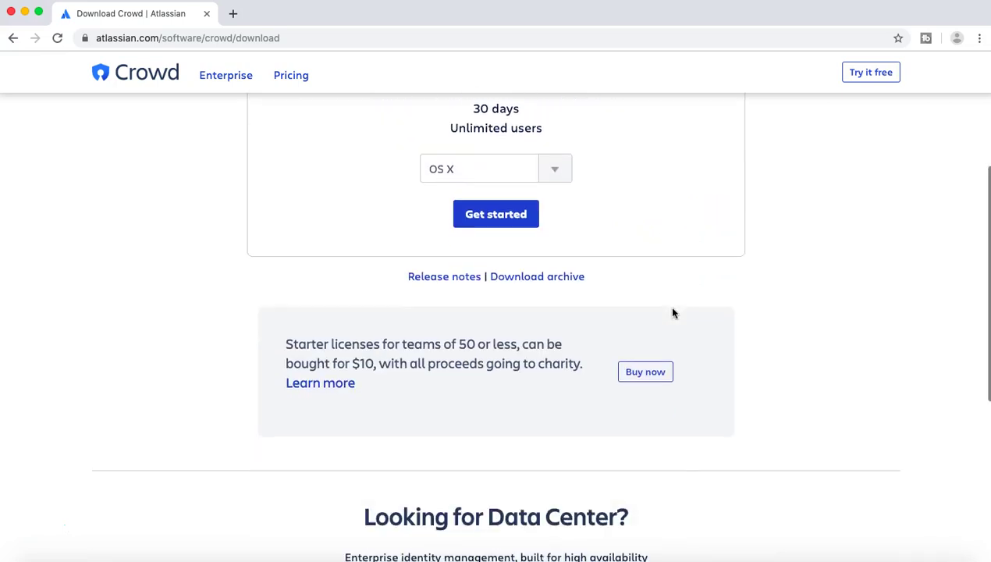
pyautogui.scroll(4, 673, 312)
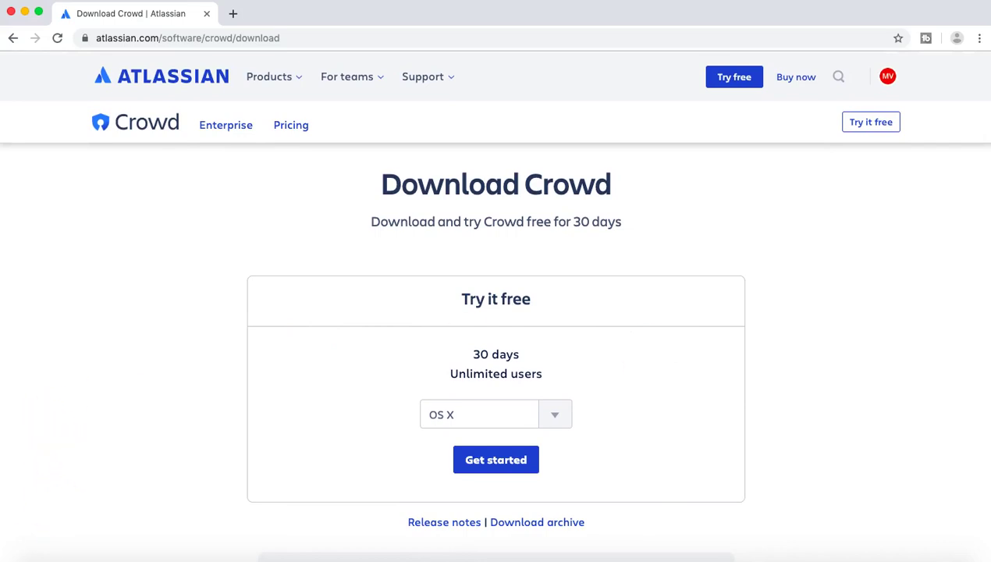
# Switch to Finder and open the atlassian-crowd-3.5.0 folder in Downloads.
pyautogui.click(33, 551)
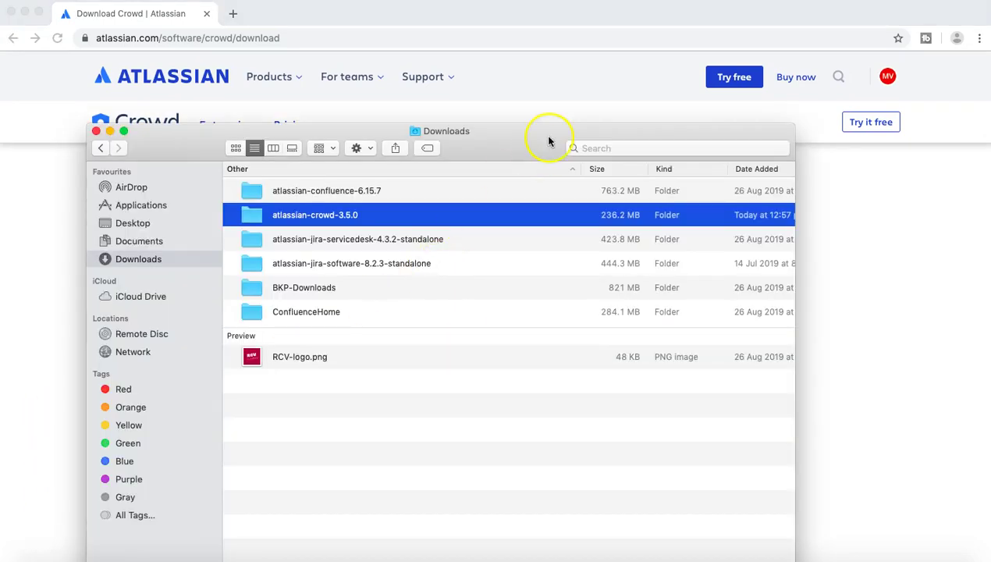
pyautogui.moveTo(549, 137); pyautogui.dragTo(579, 65)
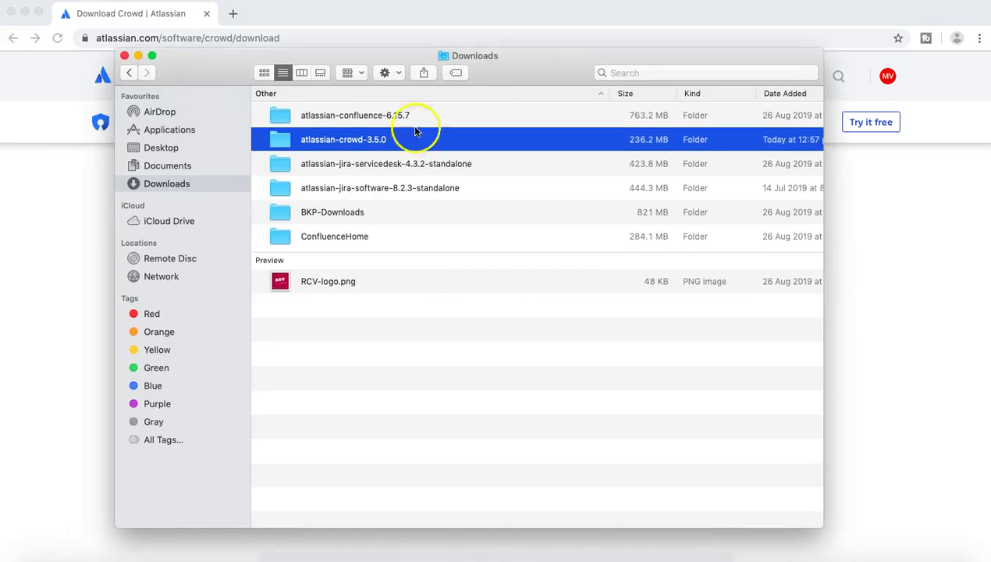
pyautogui.doubleClick(281, 147)
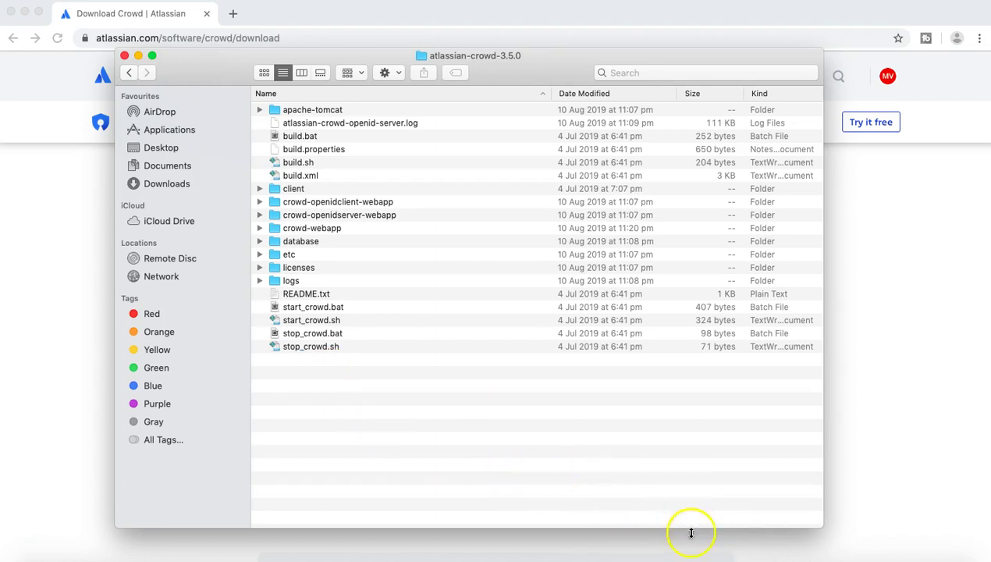
# Switch to Terminal, print the working directory with pwd and list its contents with ls.
pyautogui.click(712, 556)
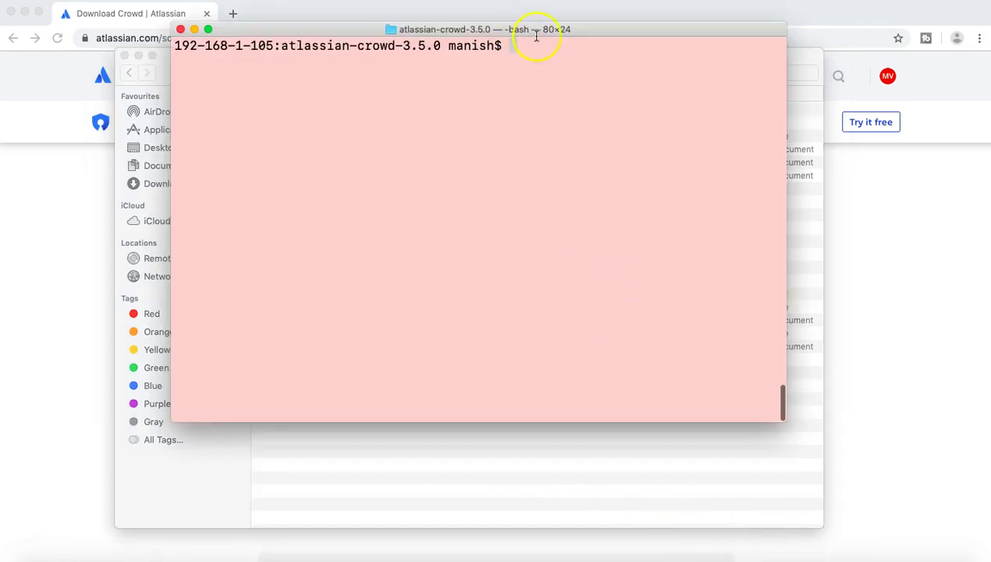
pyautogui.moveTo(536, 32); pyautogui.dragTo(736, 54)
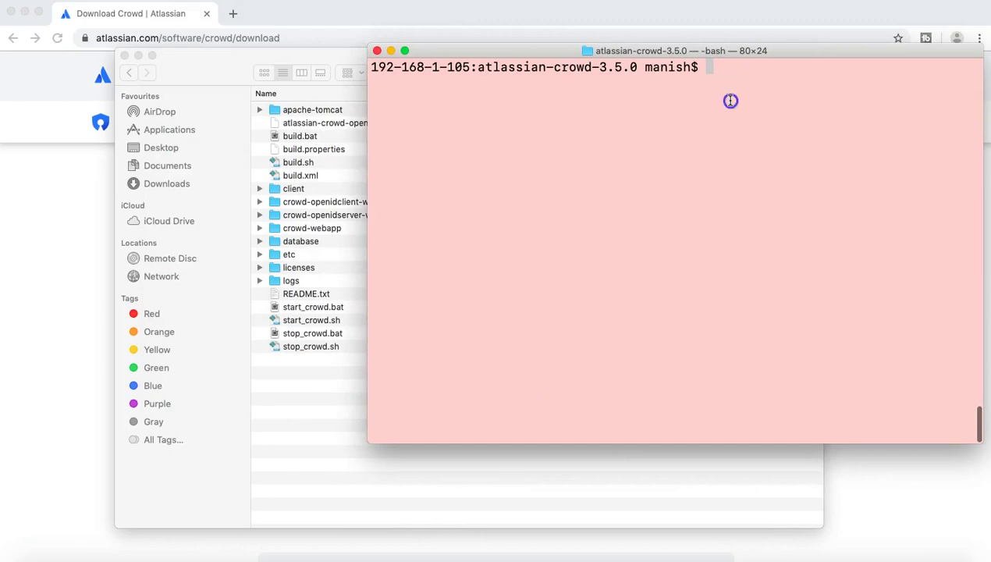
pyautogui.write('pwd')
pyautogui.press('Return')
pyautogui.write('ls')
pyautogui.press('Return')
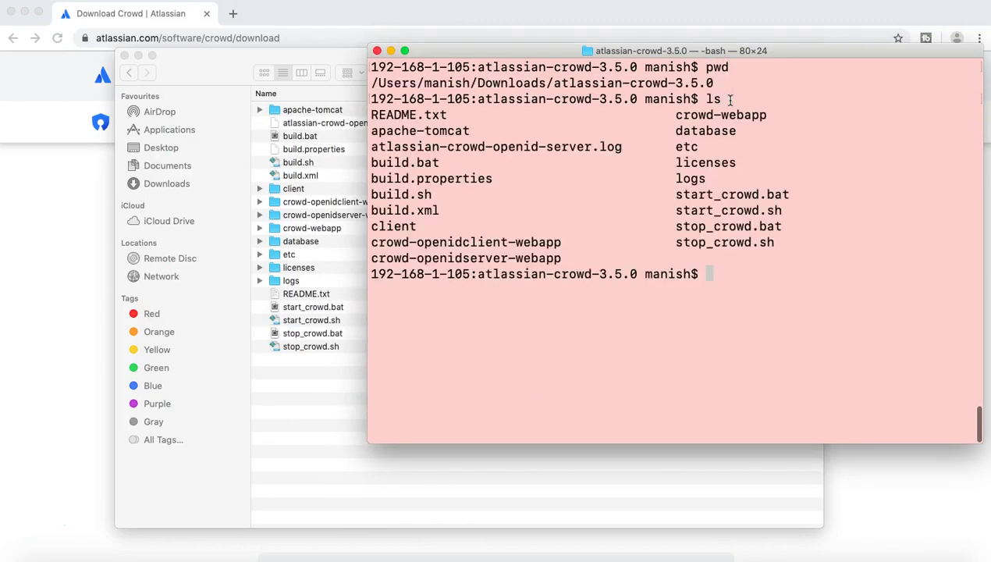
# Start the Crowd server with sh start_crowd.sh, and run the same command a second time.
pyautogui.write('sh sta')
pyautogui.press('Tab')
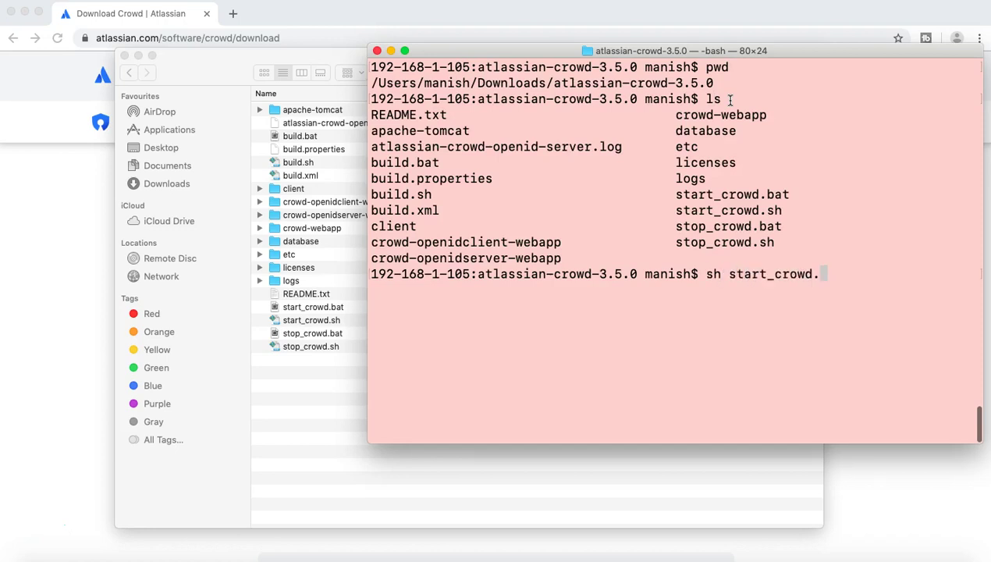
pyautogui.write('sh')
pyautogui.press('Return')
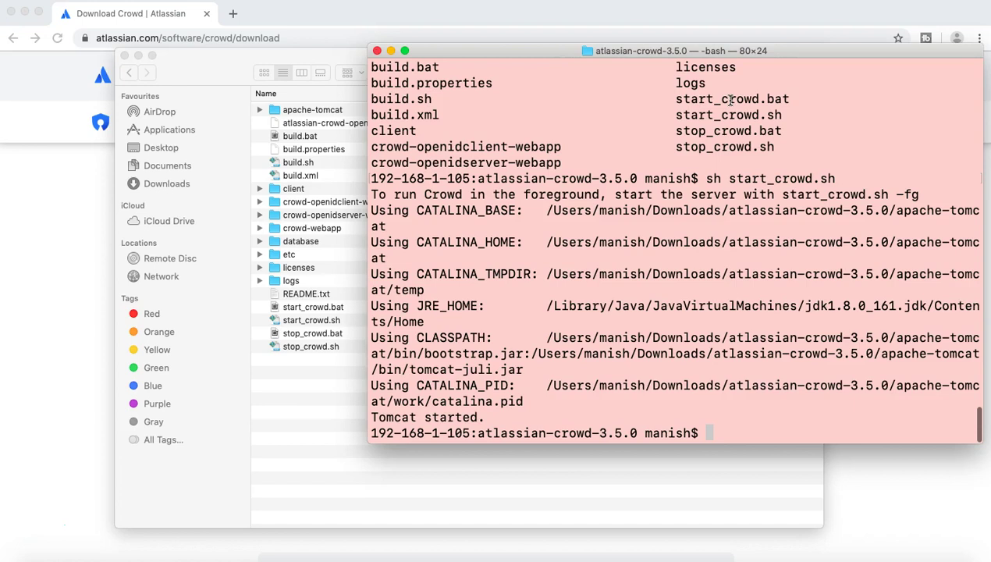
pyautogui.press('Up')
pyautogui.press('Return')
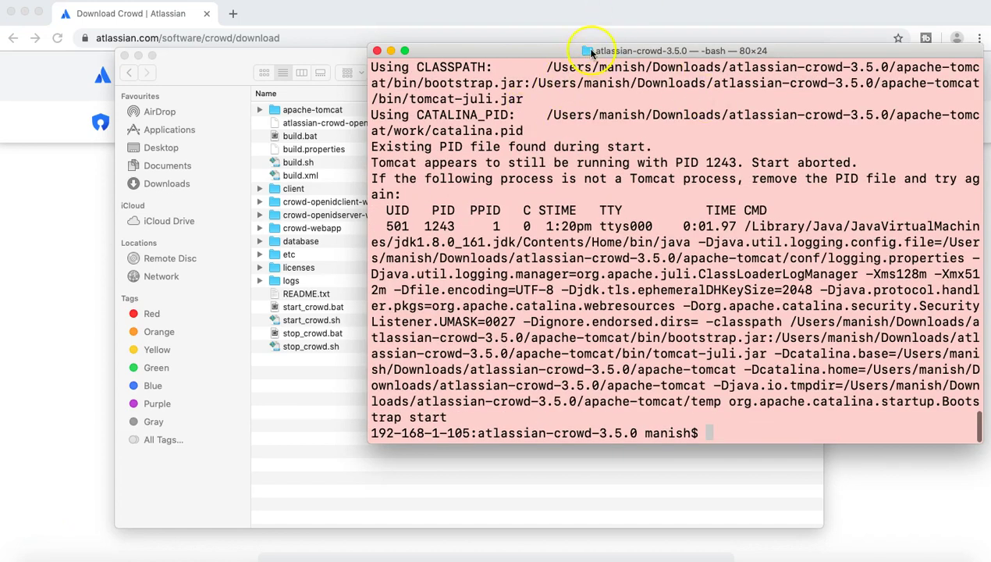
# Put away the Terminal and Finder windows to return to Chrome.
pyautogui.moveTo(592, 51); pyautogui.dragTo(533, 51)
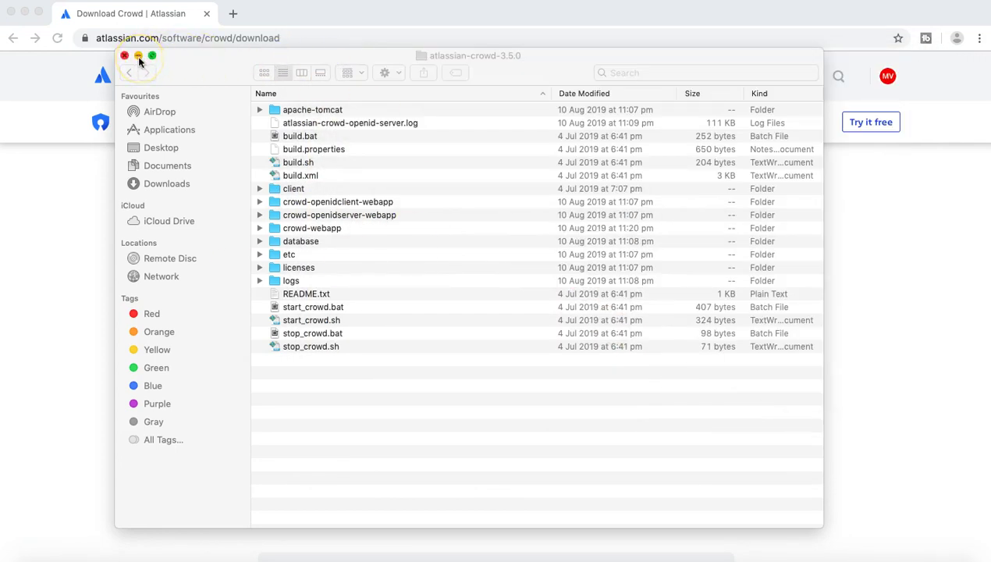
pyautogui.click(137, 59)
pyautogui.click(137, 59)
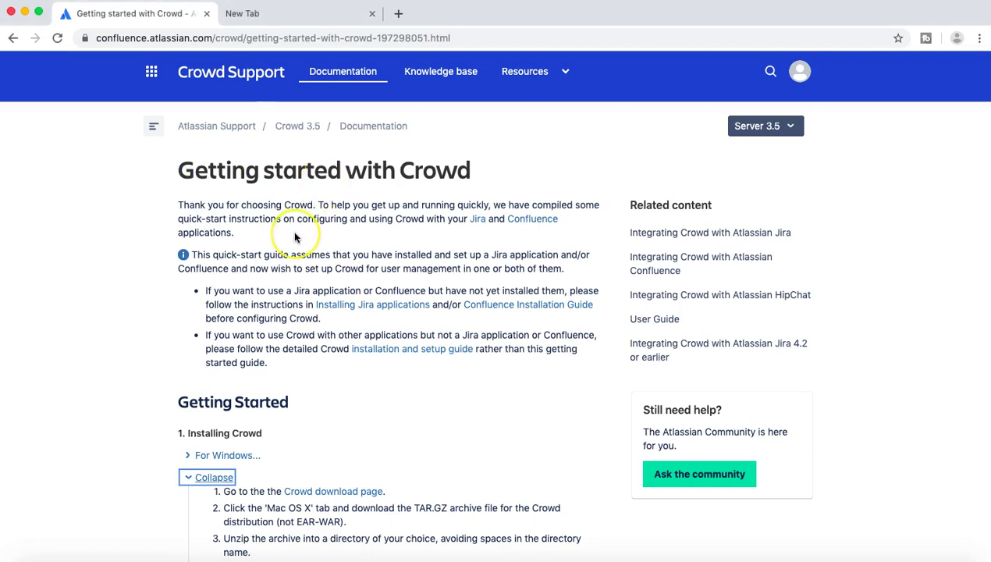
# Examine the Windows installation instructions in the Getting started with Crowd guide, including the crowd-init.properties step.
pyautogui.scroll(-2, 295, 238)
pyautogui.scroll(2, 295, 235)
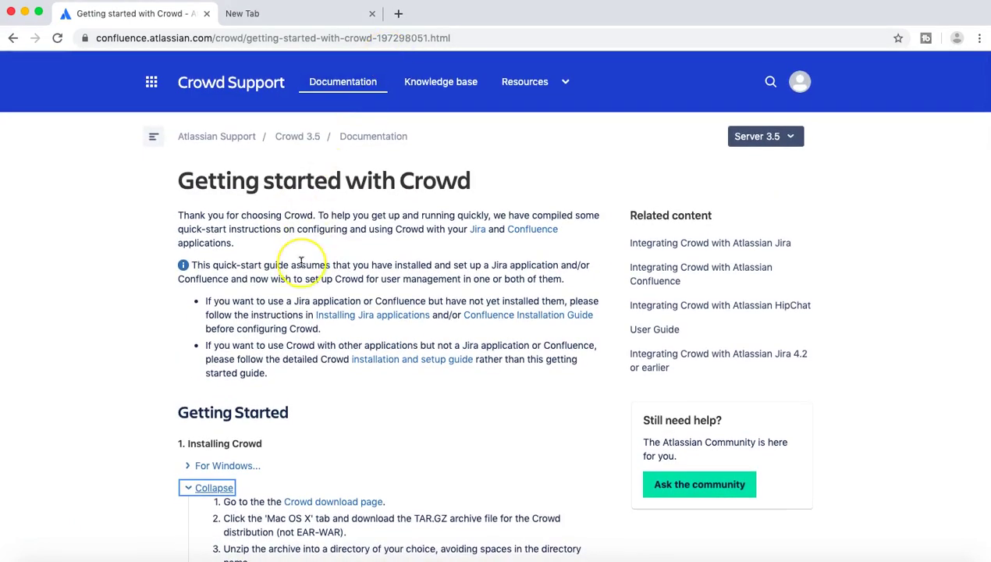
pyautogui.scroll(-3, 297, 261)
pyautogui.scroll(-4, 300, 261)
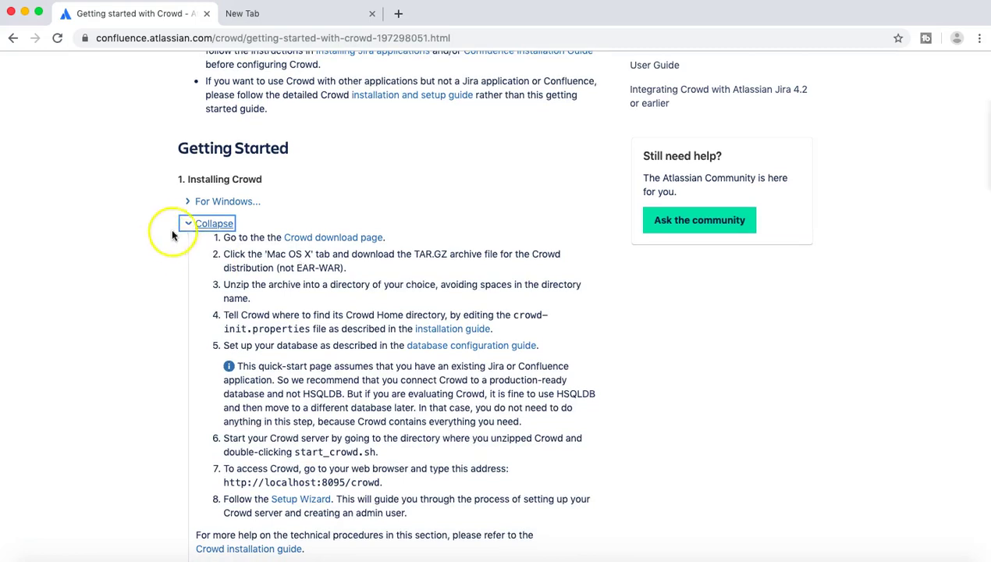
pyautogui.click(189, 225)
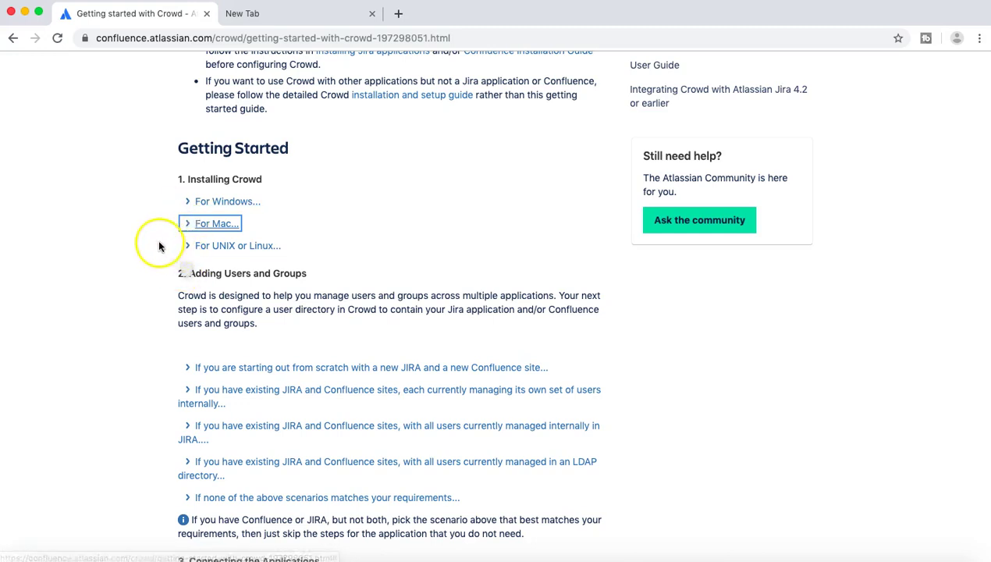
pyautogui.click(189, 205)
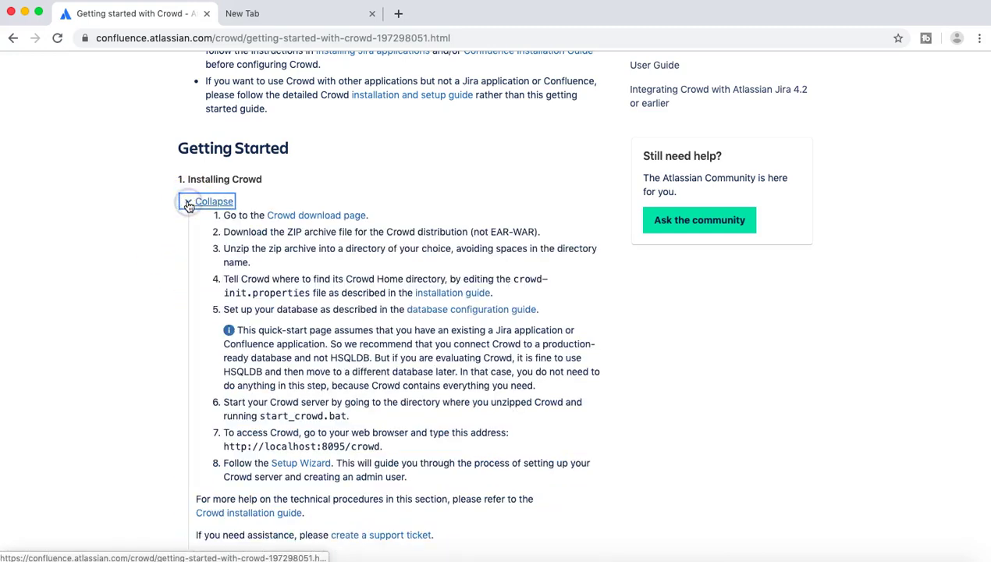
pyautogui.scroll(-2, 238, 309)
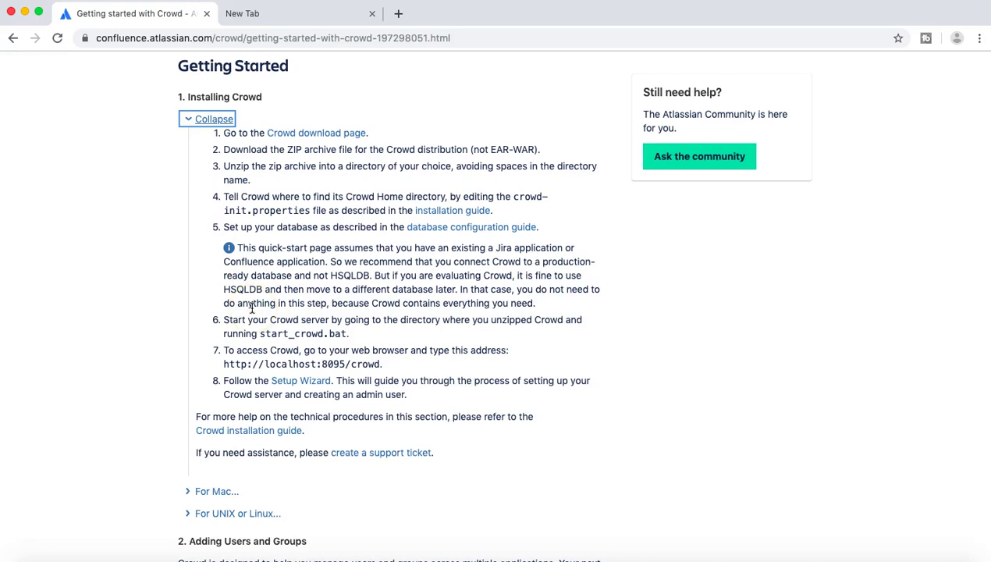
pyautogui.scroll(-1, 251, 309)
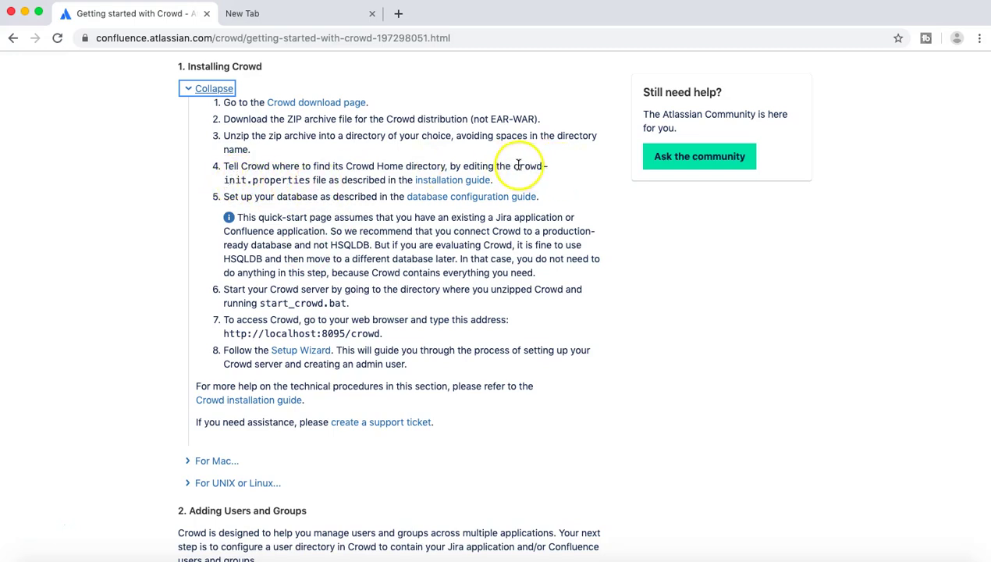
pyautogui.moveTo(515, 165); pyautogui.dragTo(525, 175)
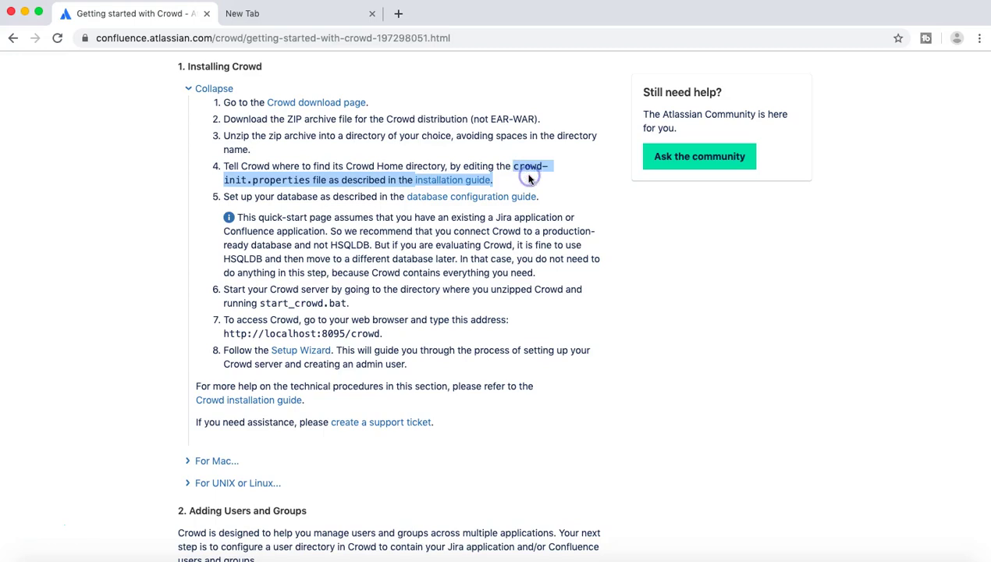
pyautogui.click(353, 165)
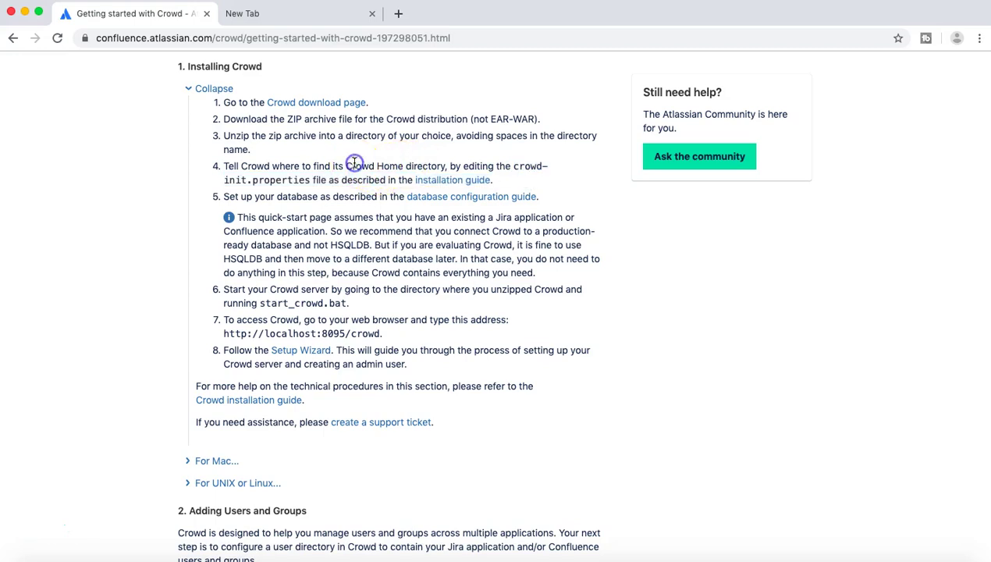
# Collapse the Windows instructions, expand the Mac ones and read through their installation steps.
pyautogui.click(204, 89)
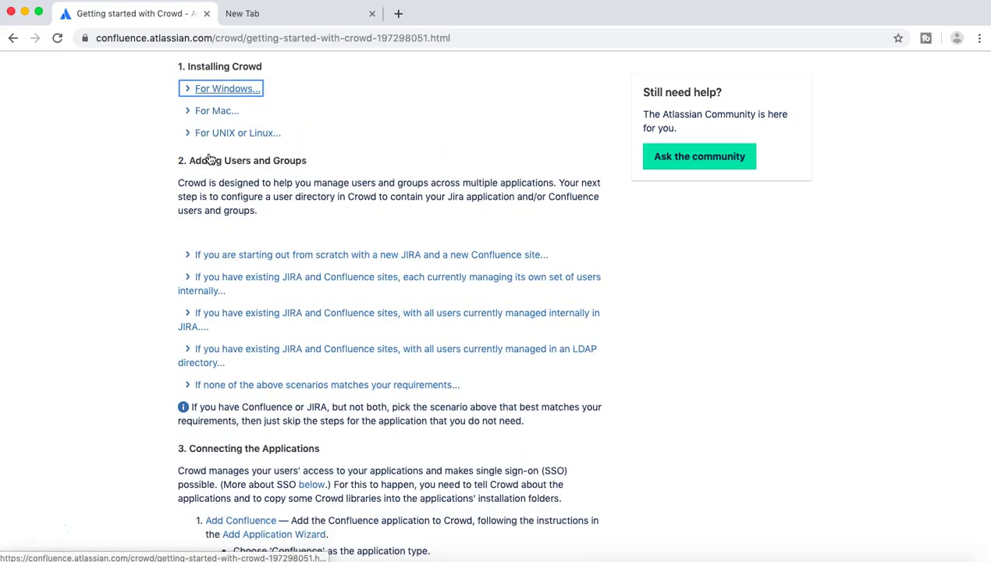
pyautogui.click(189, 116)
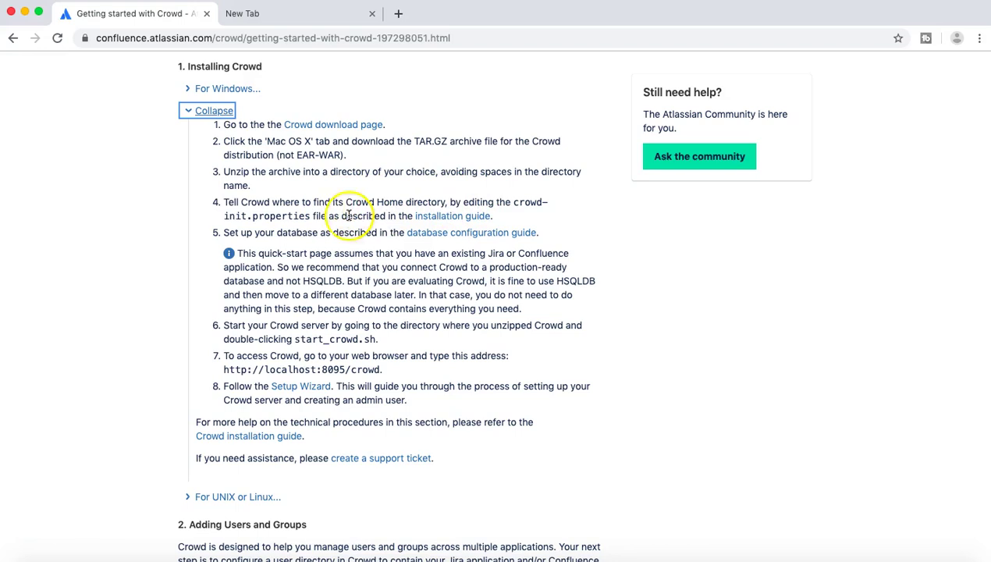
pyautogui.scroll(-1, 367, 312)
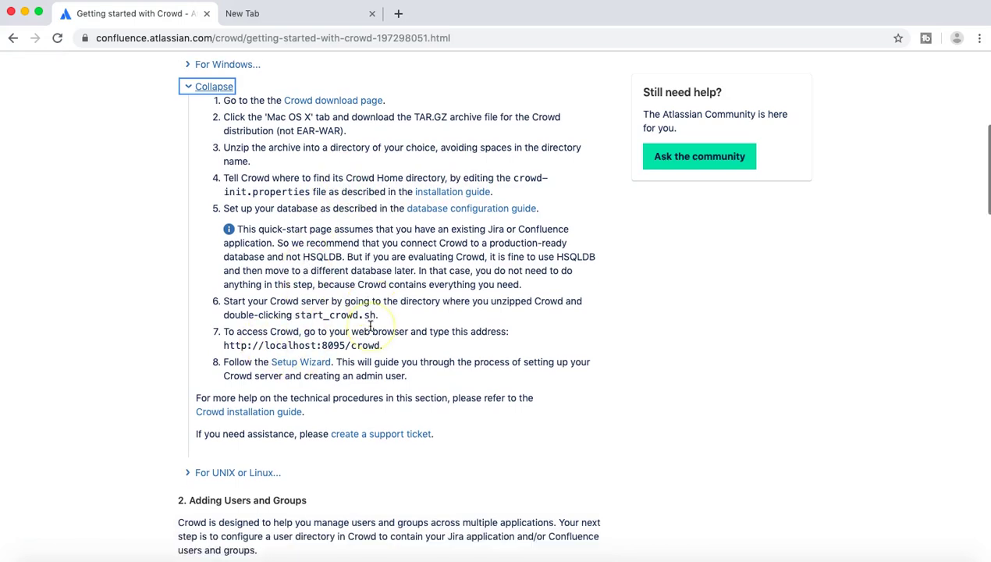
pyautogui.scroll(-3, 370, 326)
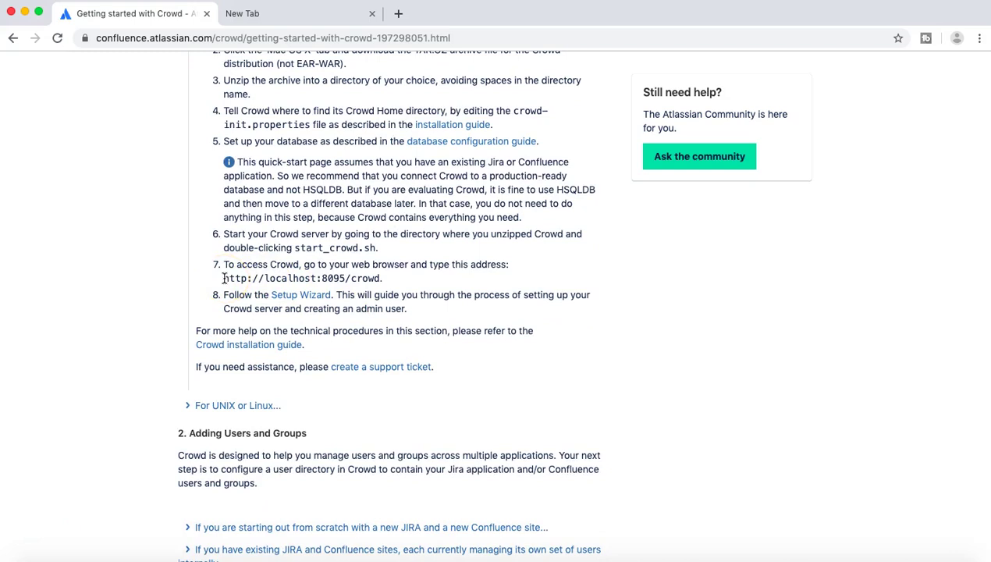
pyautogui.moveTo(238, 279); pyautogui.dragTo(372, 275)
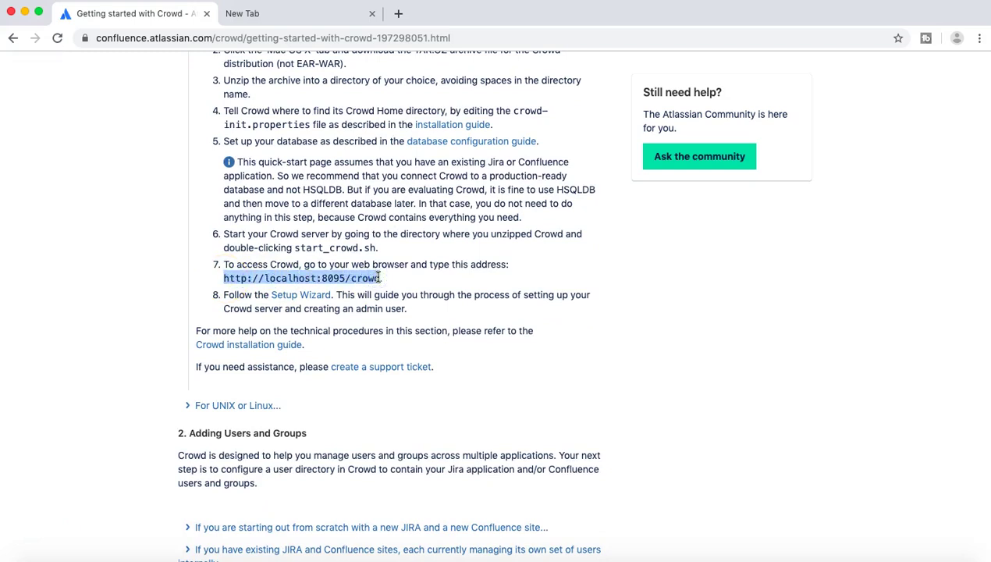
pyautogui.moveTo(382, 277); pyautogui.dragTo(223, 278)
pyautogui.press('super+c')
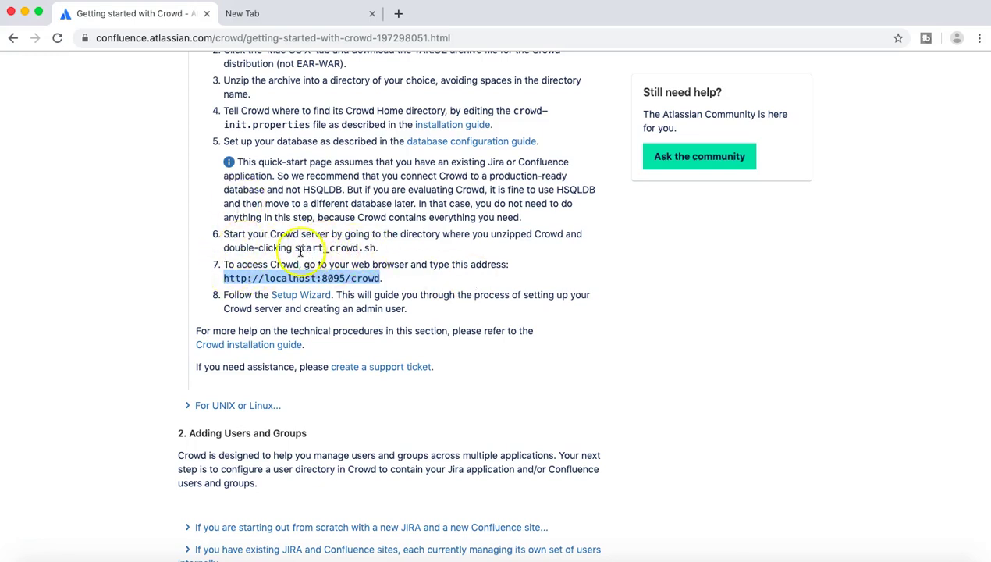
pyautogui.moveTo(294, 248); pyautogui.dragTo(380, 249)
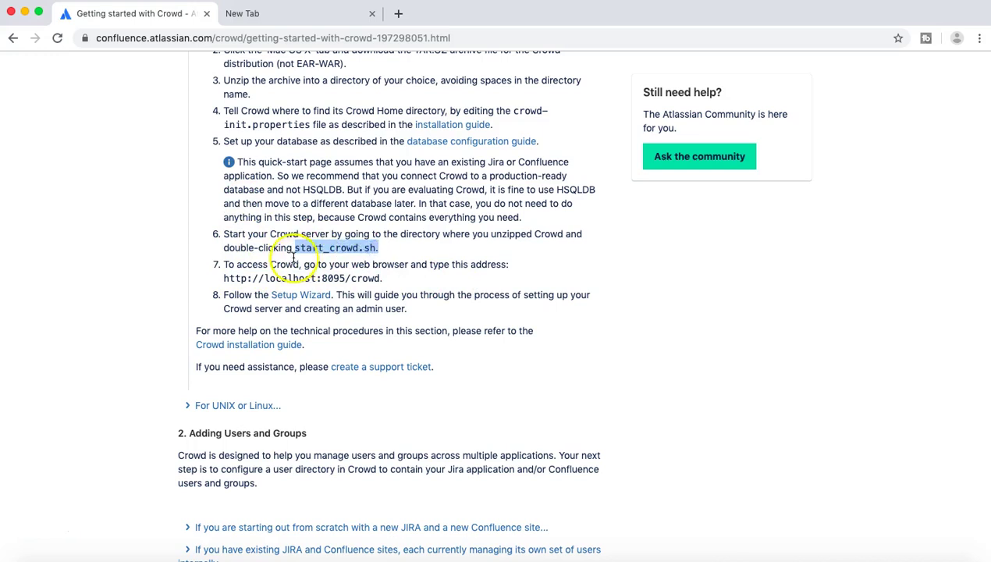
pyautogui.click(394, 258)
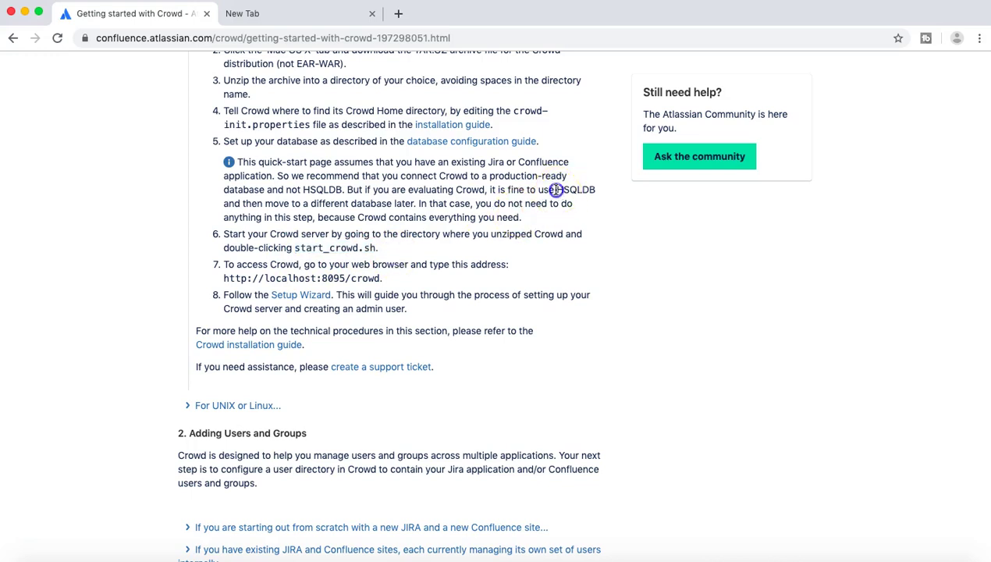
pyautogui.moveTo(556, 189); pyautogui.dragTo(607, 192)
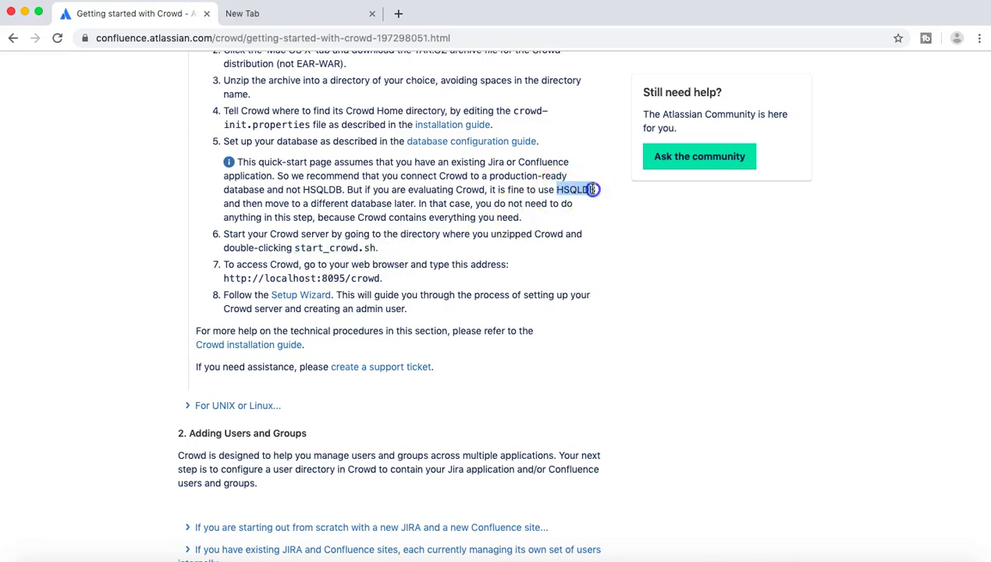
pyautogui.click(558, 190)
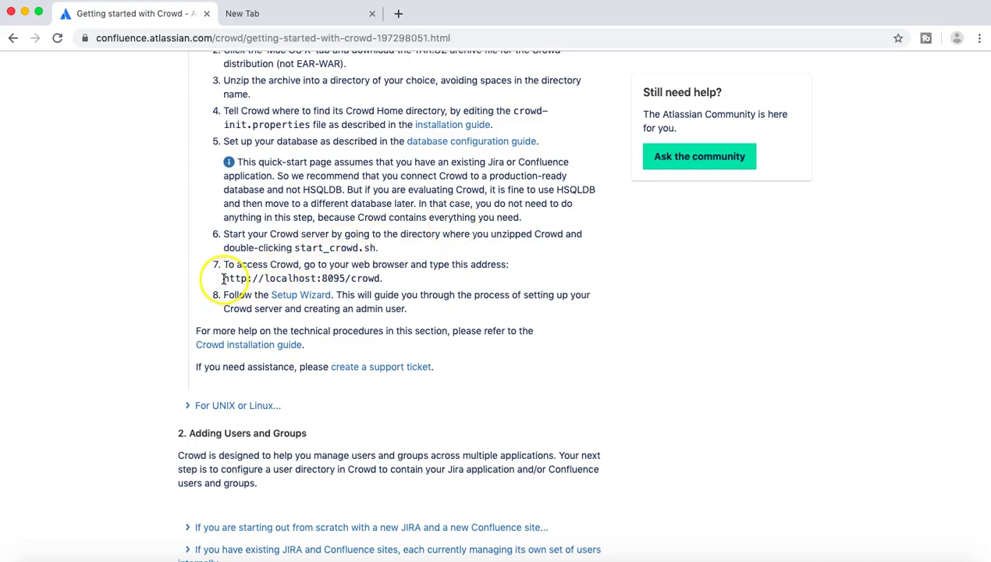
pyautogui.moveTo(222, 278); pyautogui.dragTo(370, 281)
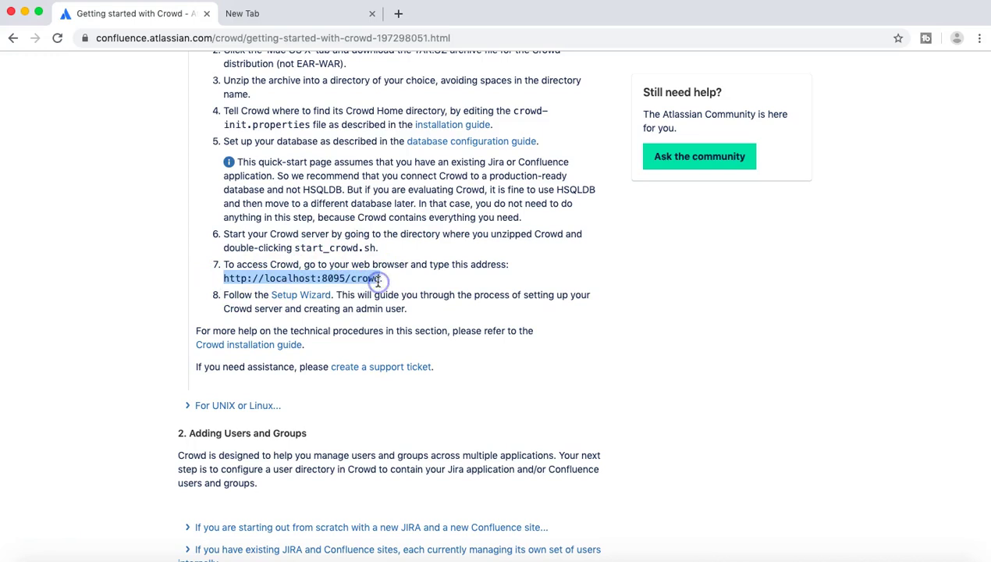
pyautogui.click(273, 14)
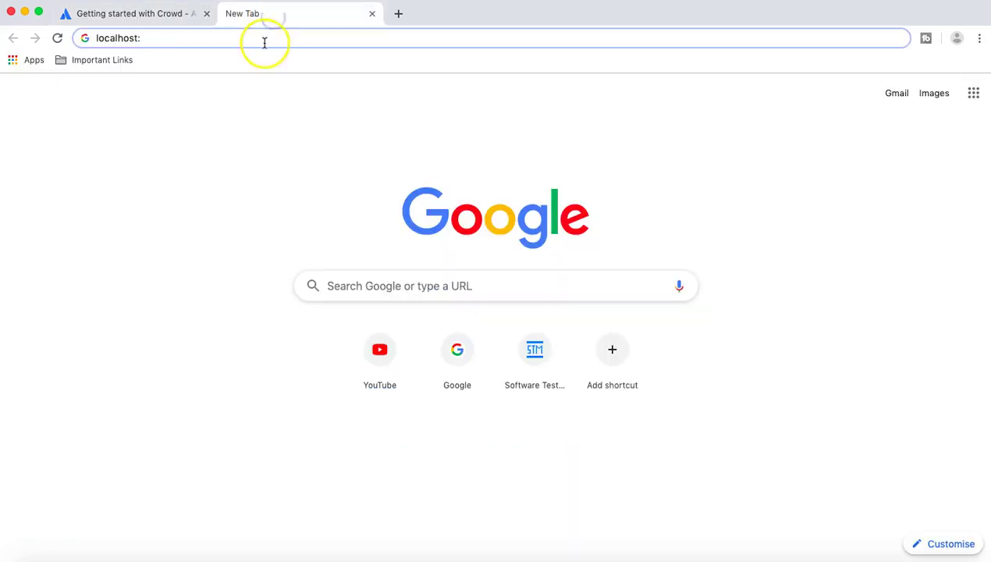
pyautogui.moveTo(264, 43); pyautogui.dragTo(78, 34)
pyautogui.press('super+v')
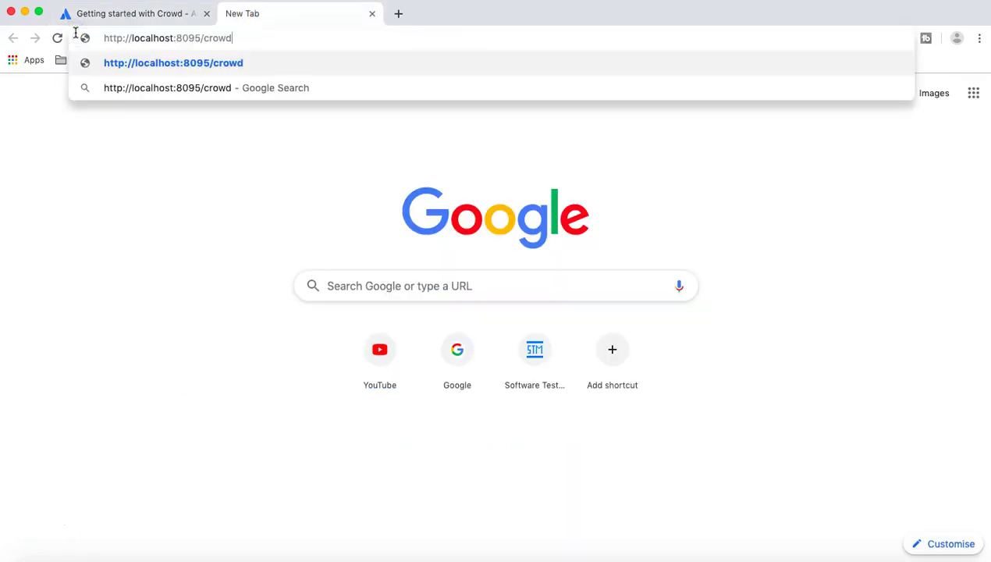
pyautogui.press('Return')
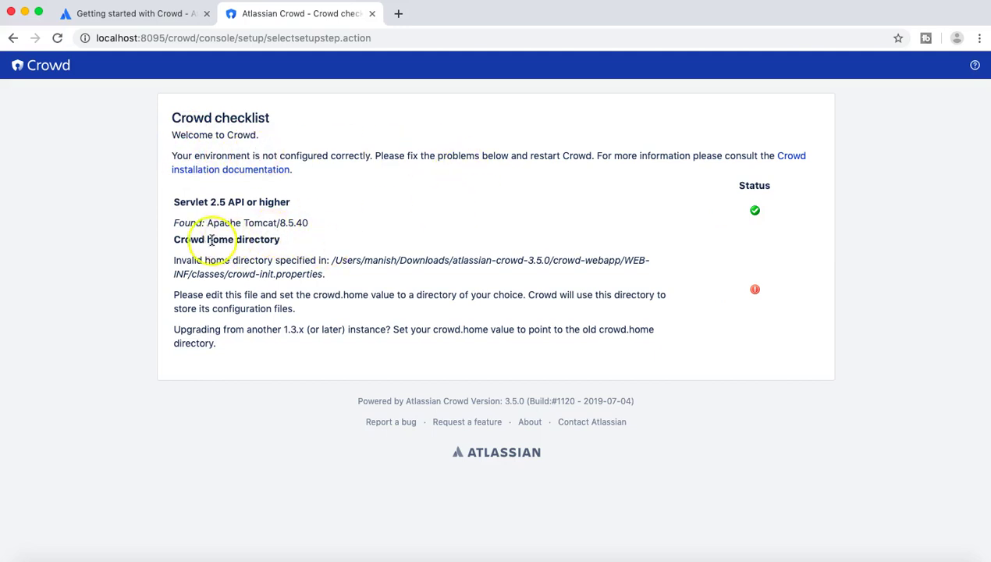
# Examine the Crowd home directory problem in the Crowd checklist, including the path to crowd-init.properties.
pyautogui.tripleClick(280, 241)
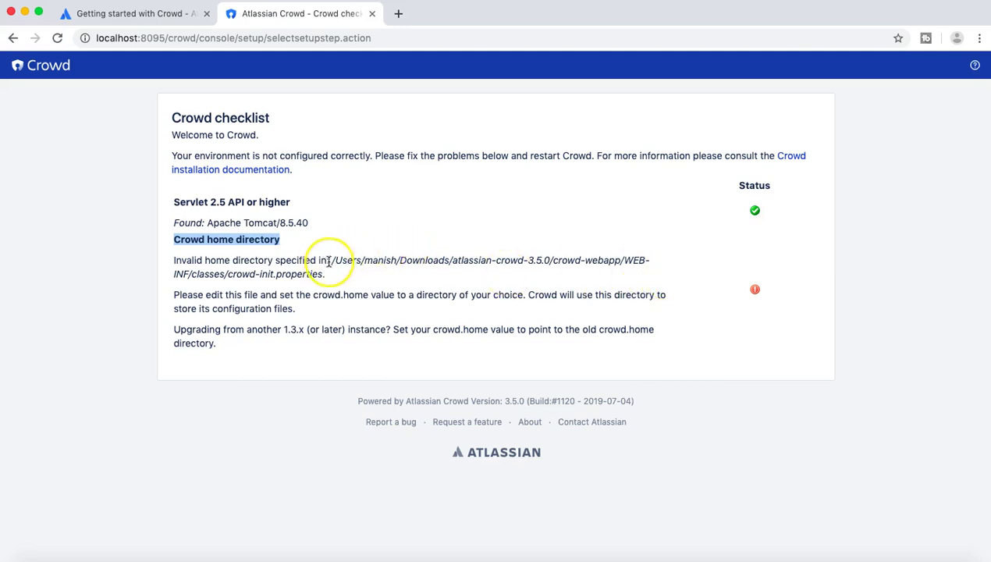
pyautogui.moveTo(331, 263); pyautogui.dragTo(632, 260)
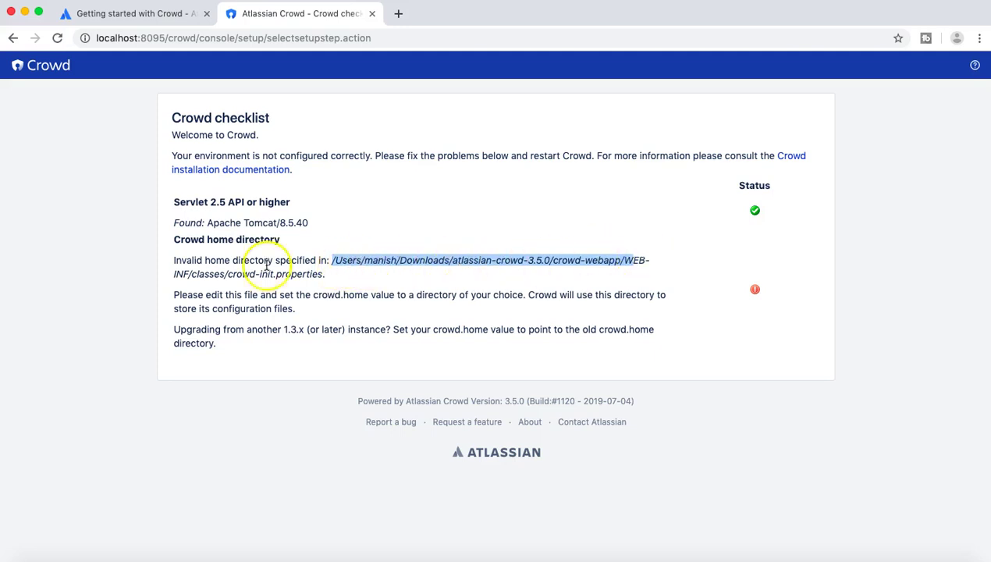
pyautogui.click(357, 260)
pyautogui.moveTo(332, 260); pyautogui.dragTo(227, 273)
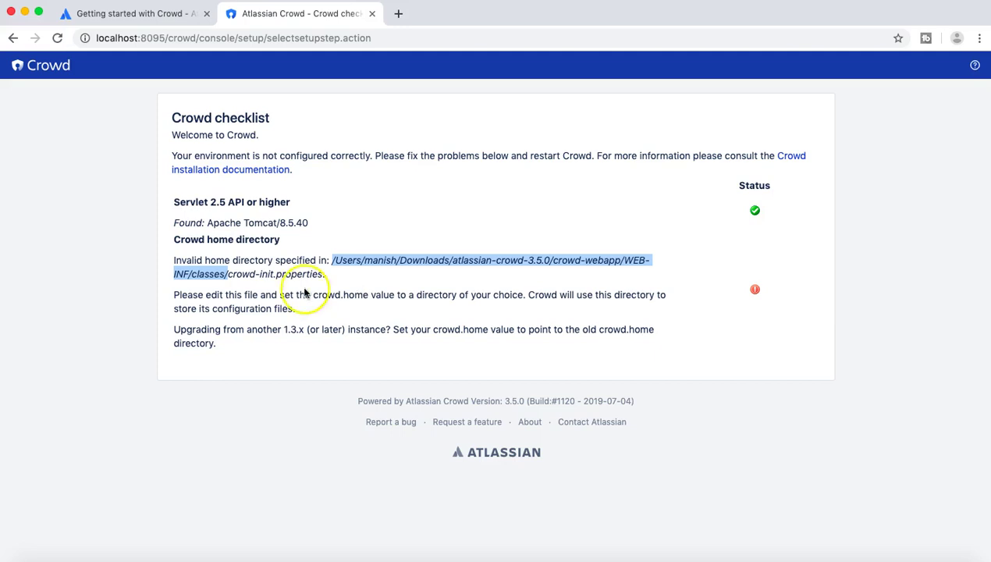
pyautogui.click(229, 274)
pyautogui.moveTo(229, 274)
pyautogui.mouseDown()
pyautogui.moveTo(320, 275)
pyautogui.moveTo(334, 262)
pyautogui.moveTo(236, 275)
pyautogui.mouseUp()
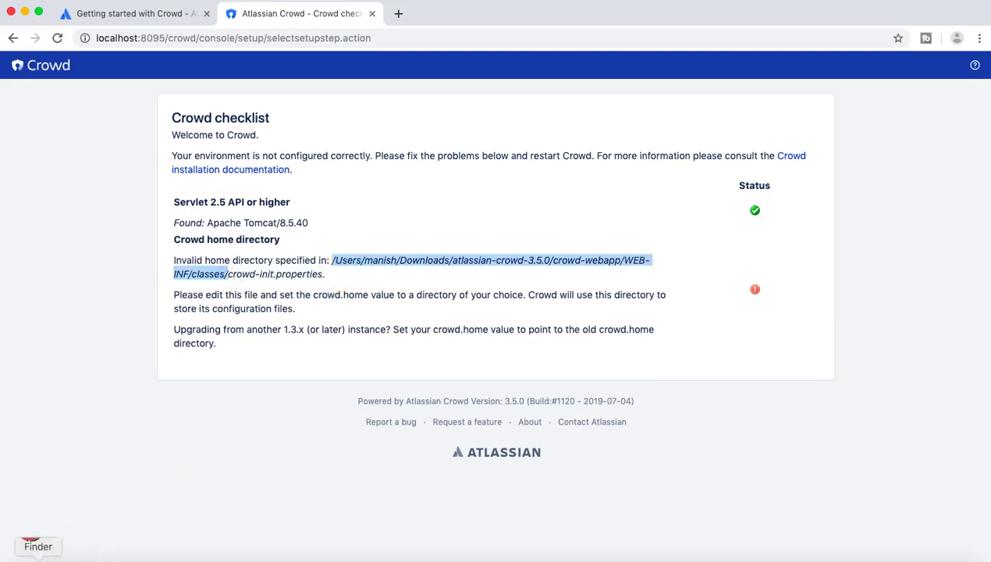
# Switch to Finder and go from atlassian-crowd-3.5.0 into the crowd-webapp/WEB-INF/classes folder, keeping the checklist's path readable.
pyautogui.click(35, 555)
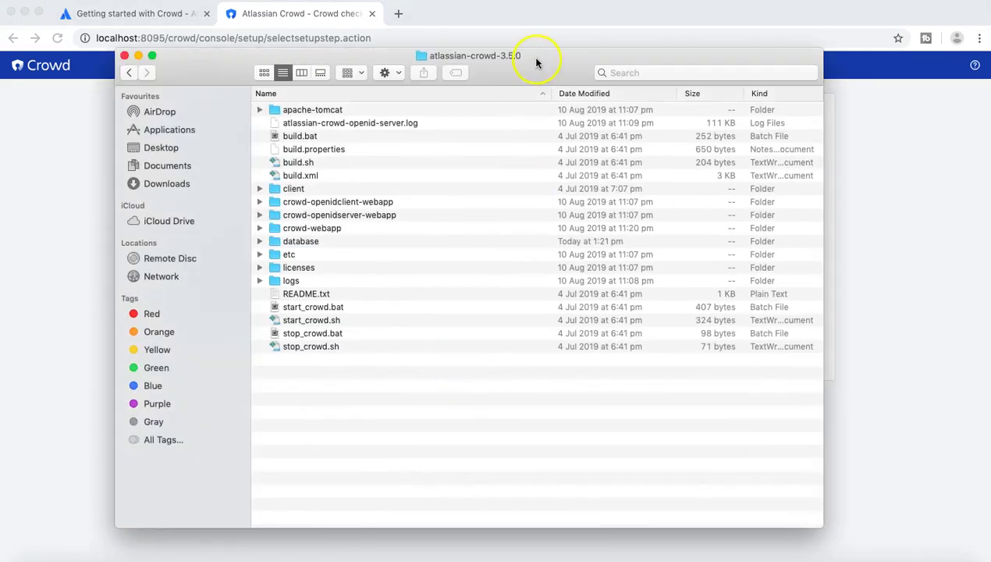
pyautogui.moveTo(524, 60); pyautogui.dragTo(603, 295)
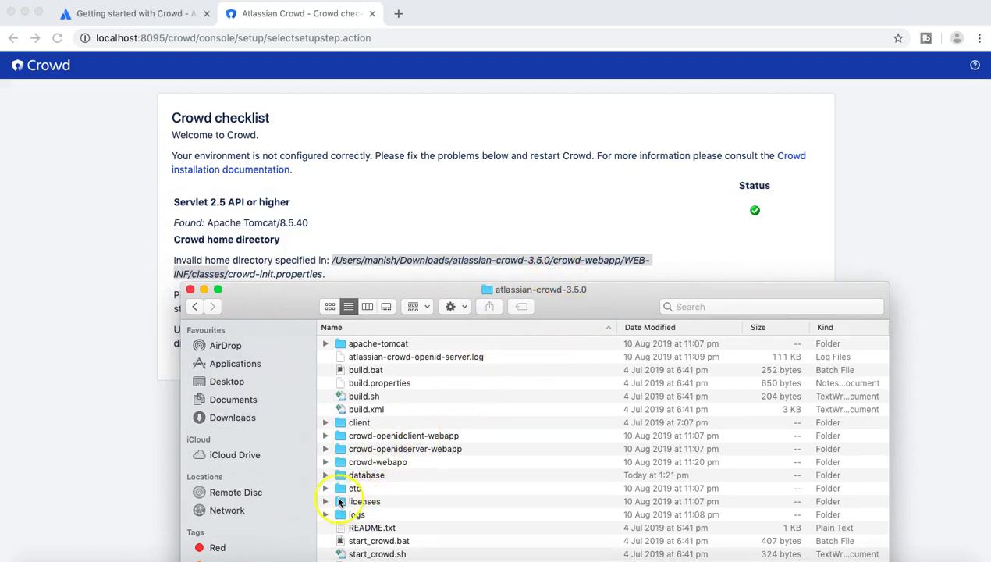
pyautogui.click(326, 463)
pyautogui.doubleClick(360, 462)
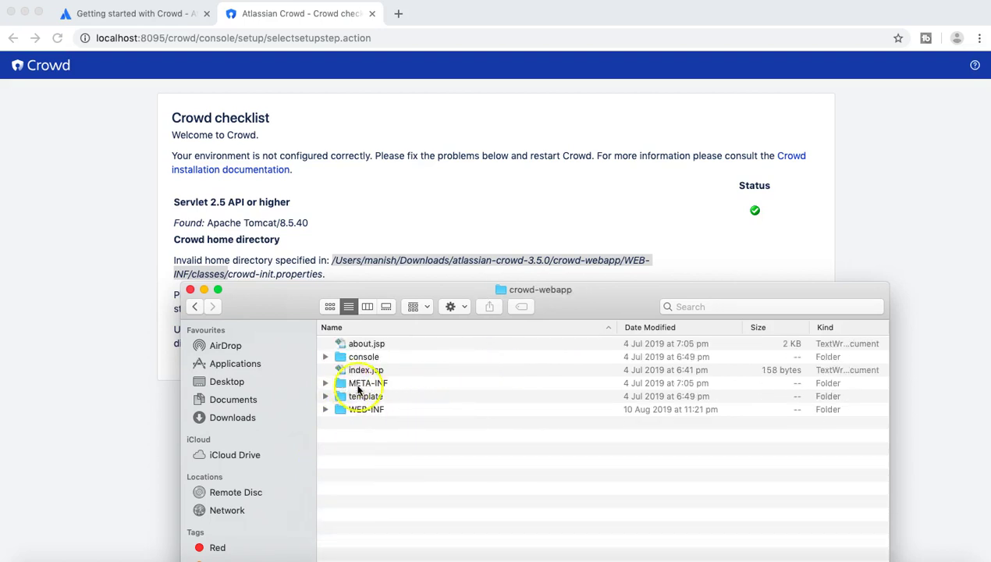
pyautogui.doubleClick(351, 414)
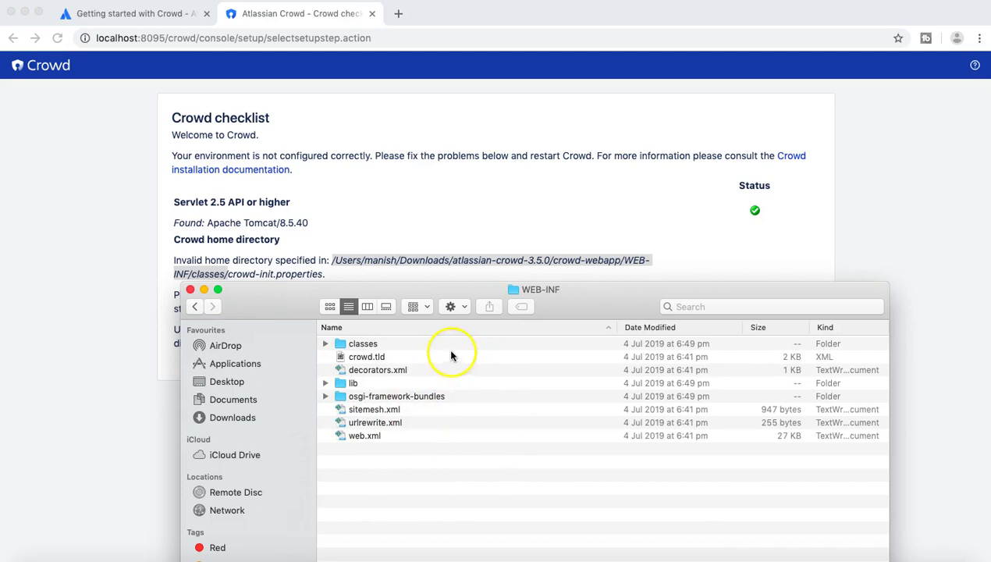
pyautogui.doubleClick(361, 344)
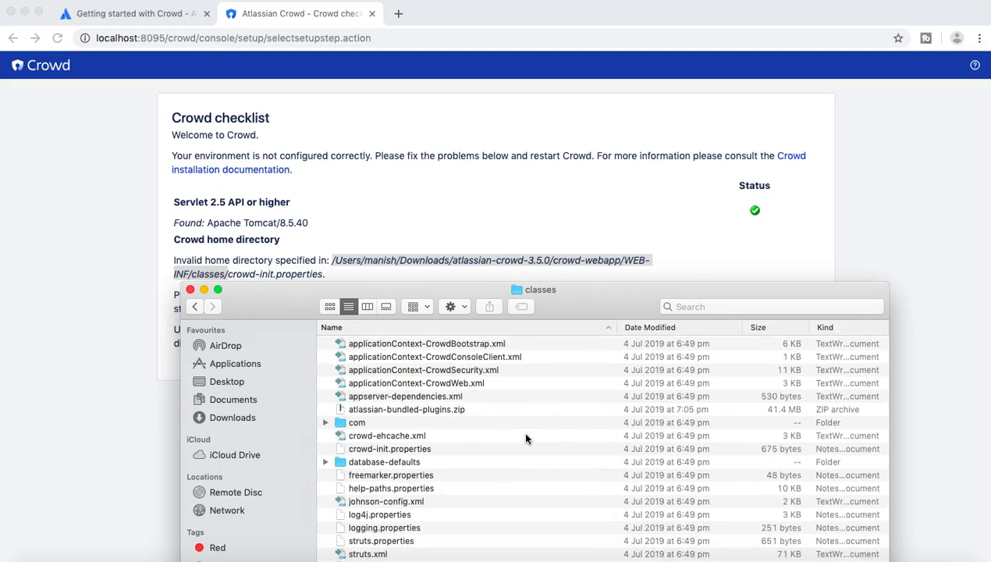
# Open the crowd-init.properties file with Sublime Text.
pyautogui.click(389, 450)
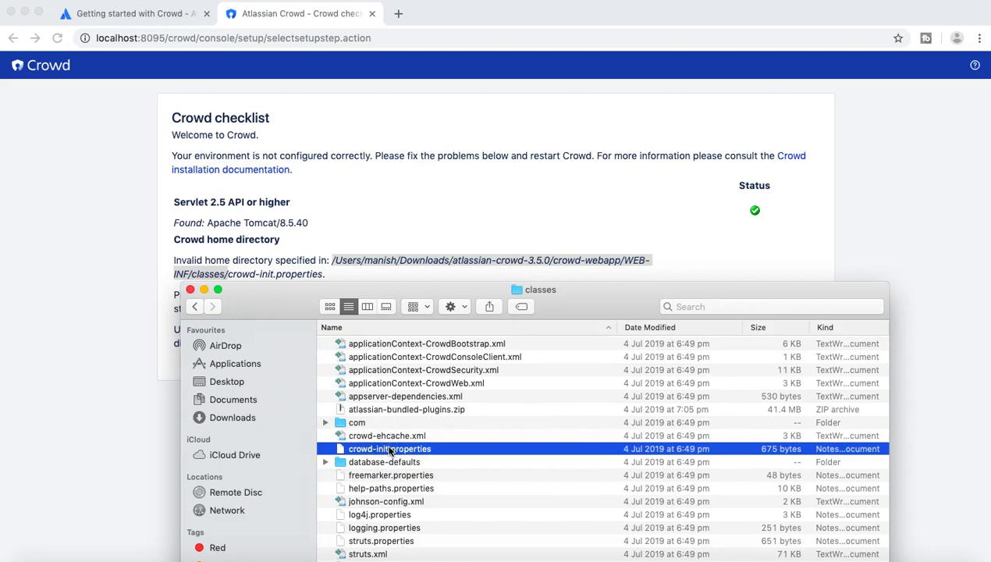
pyautogui.rightClick(390, 450)
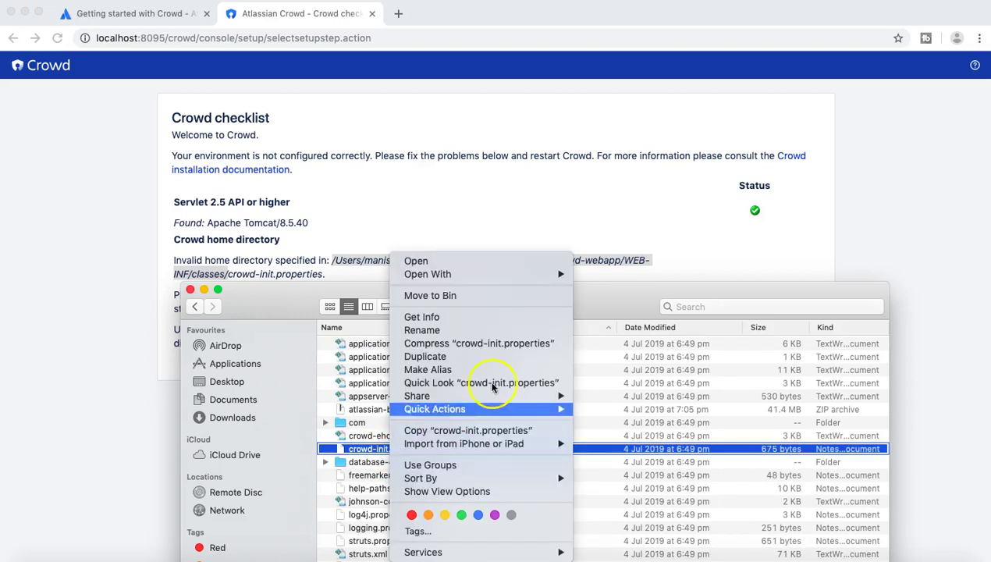
pyautogui.moveTo(550, 277)
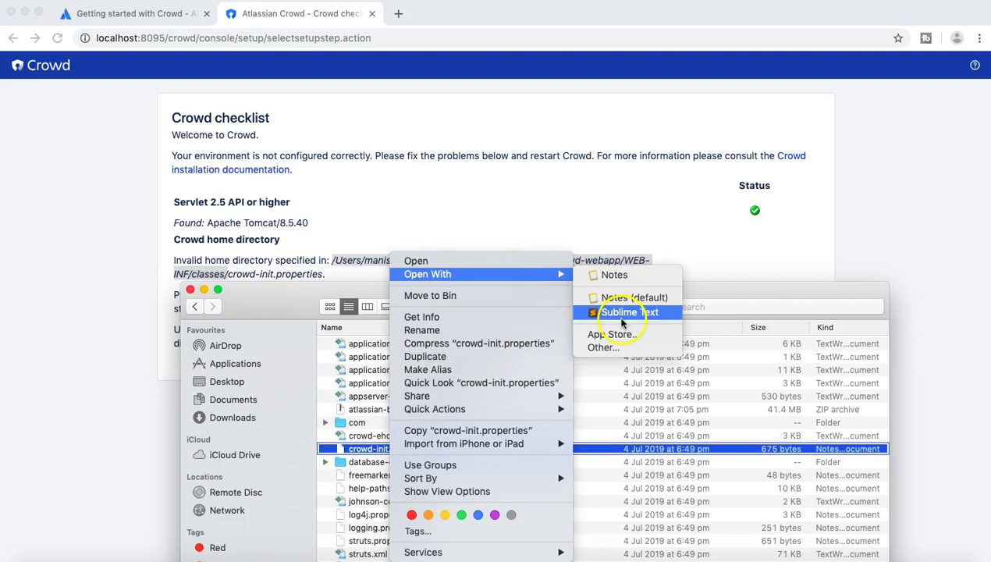
pyautogui.click(623, 313)
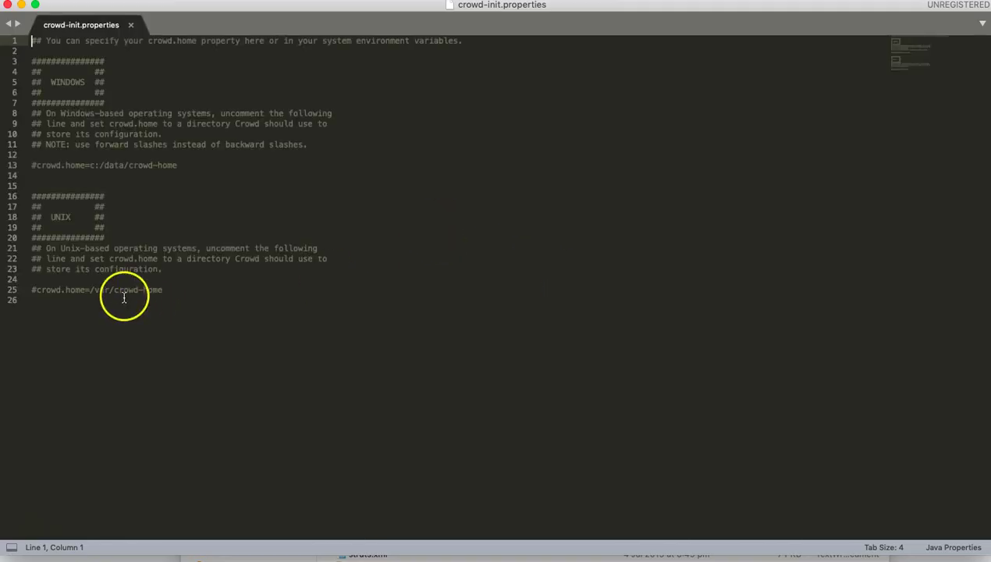
# Uncomment the crowd.home line in the UNIX section of crowd-init.properties.
pyautogui.click(527, 200)
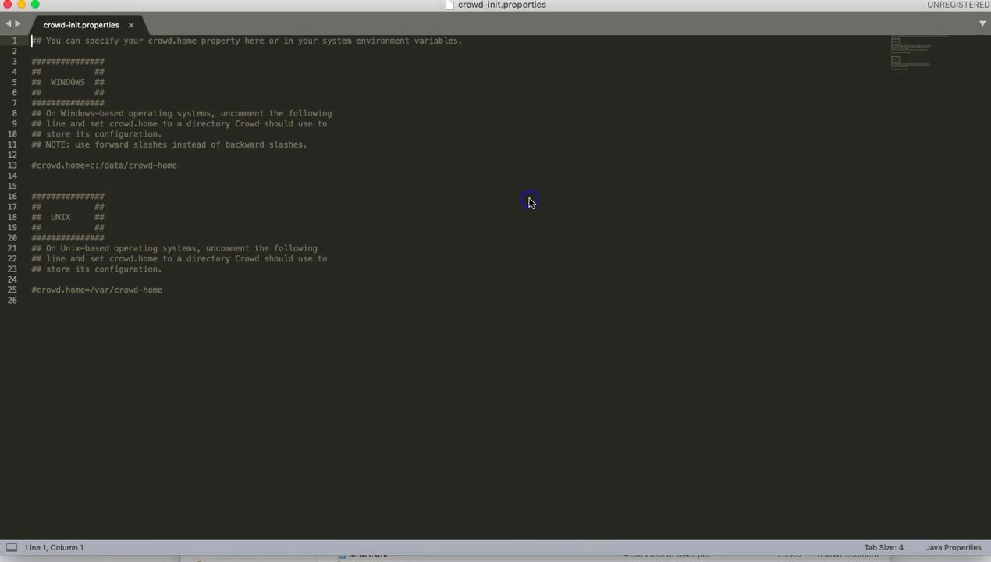
pyautogui.click(36, 289)
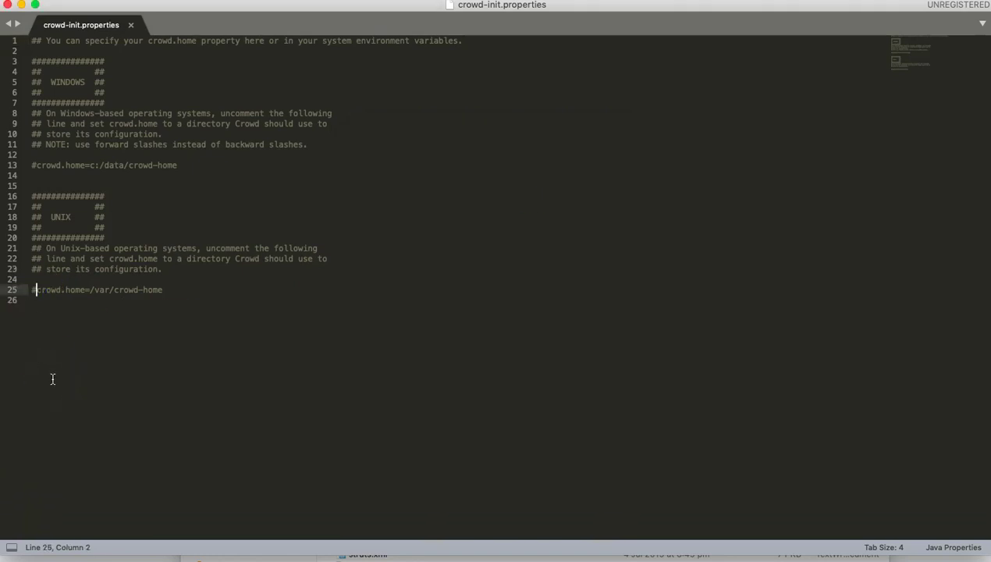
pyautogui.press('BackSpace')
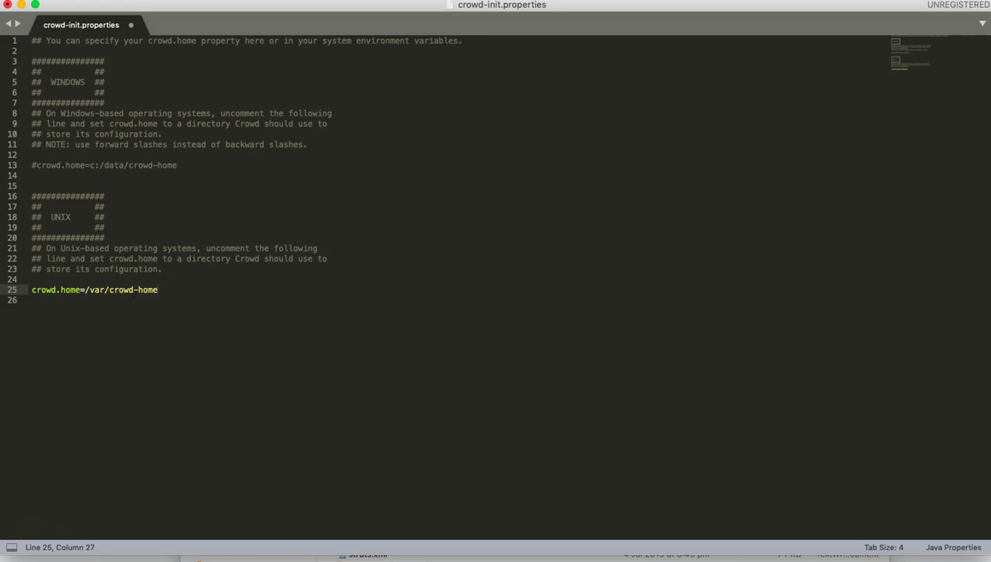
# Switch to Finder and create a folder named CrowdHome in Downloads.
pyautogui.click(33, 544)
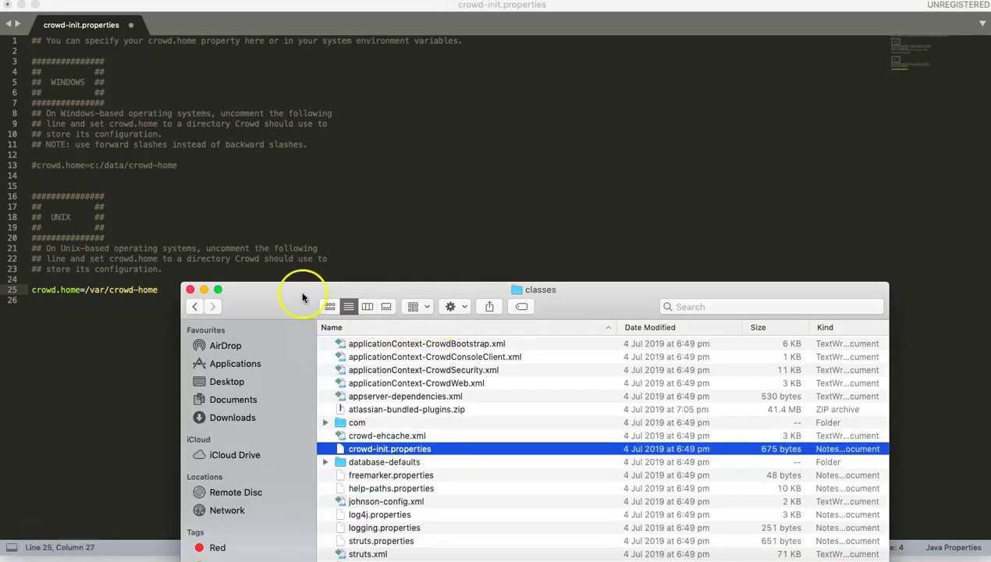
pyautogui.click(243, 415)
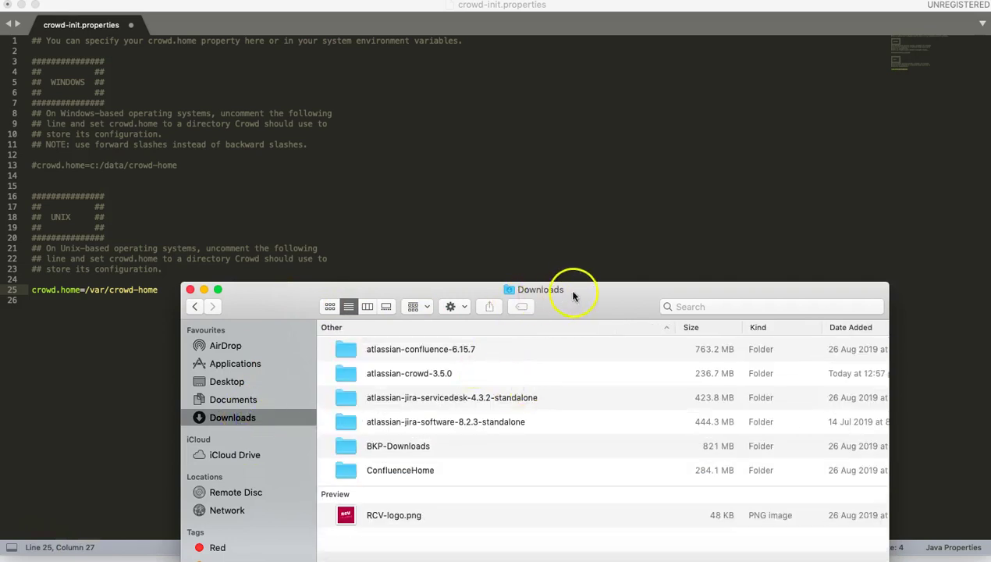
pyautogui.moveTo(573, 295); pyautogui.dragTo(640, 132)
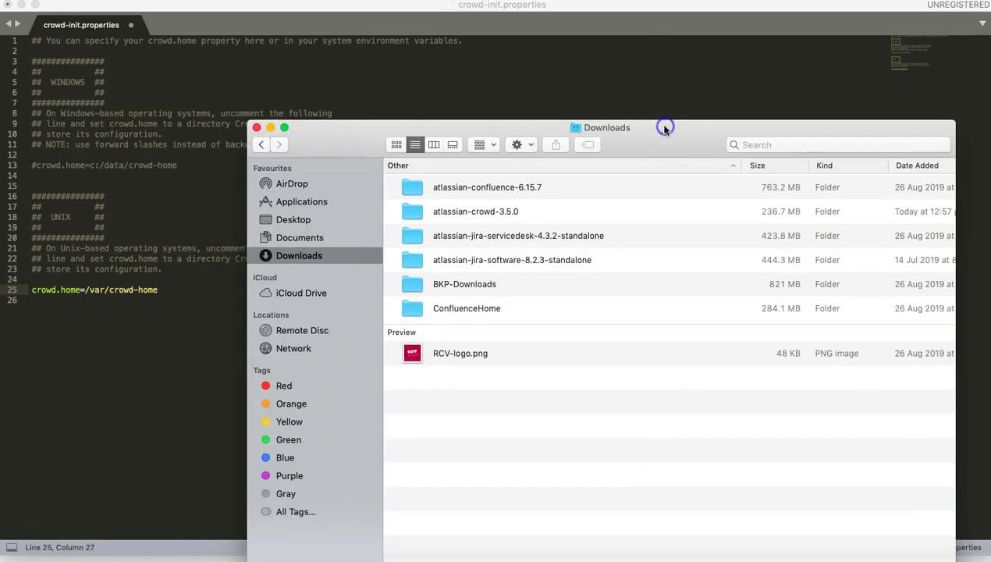
pyautogui.click(448, 309)
pyautogui.click(459, 411)
pyautogui.rightClick(460, 409)
pyautogui.click(509, 417)
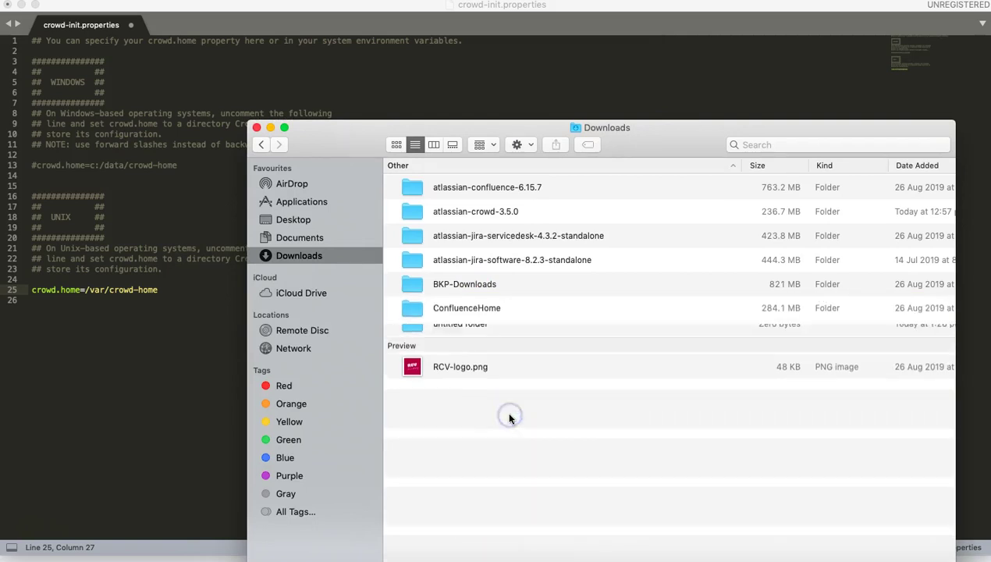
pyautogui.write('Cro')
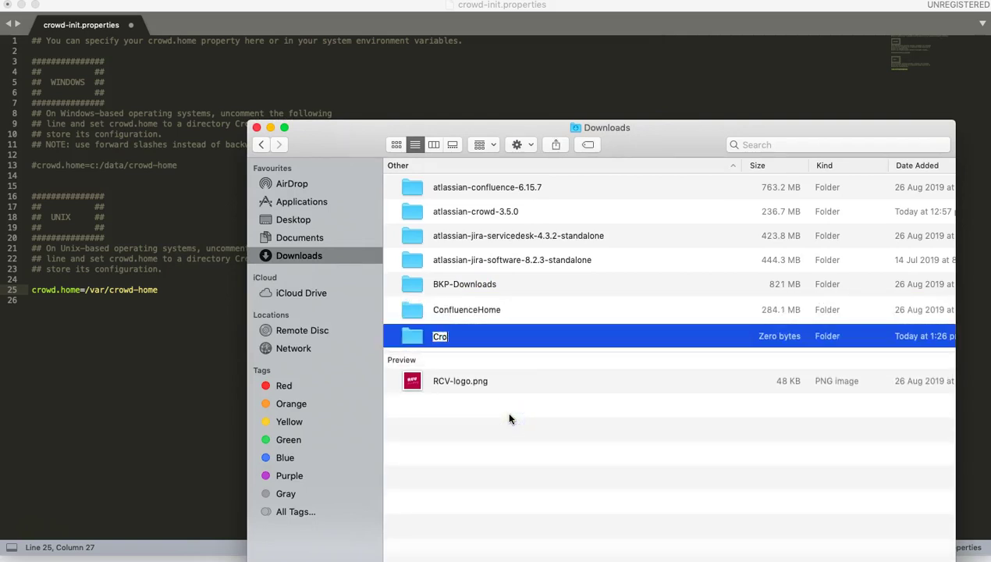
pyautogui.write('wdHome')
pyautogui.click(465, 311)
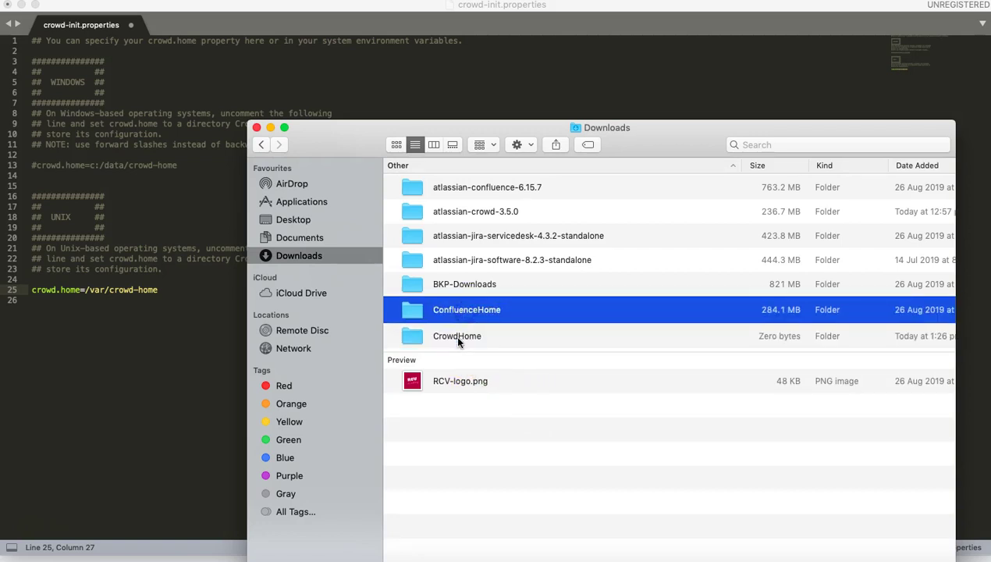
pyautogui.click(458, 336)
pyautogui.moveTo(447, 336); pyautogui.dragTo(495, 339)
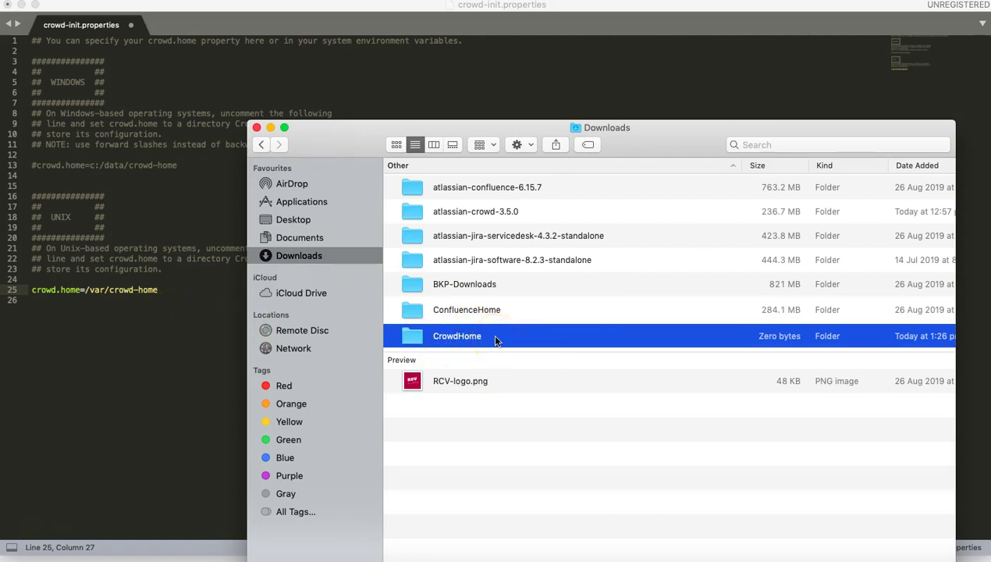
pyautogui.rightClick(499, 338)
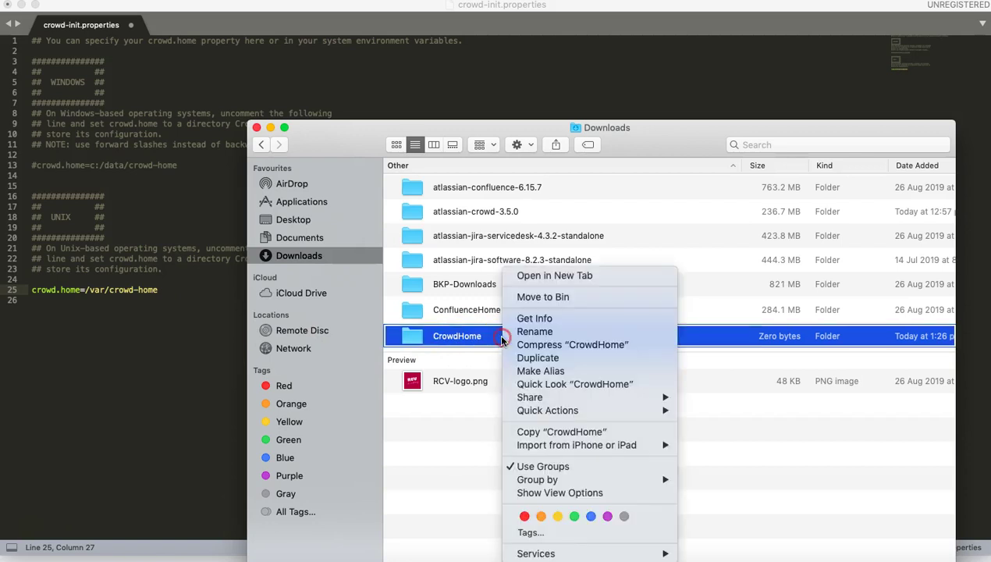
pyautogui.click(500, 339)
pyautogui.moveTo(468, 332); pyautogui.dragTo(560, 135)
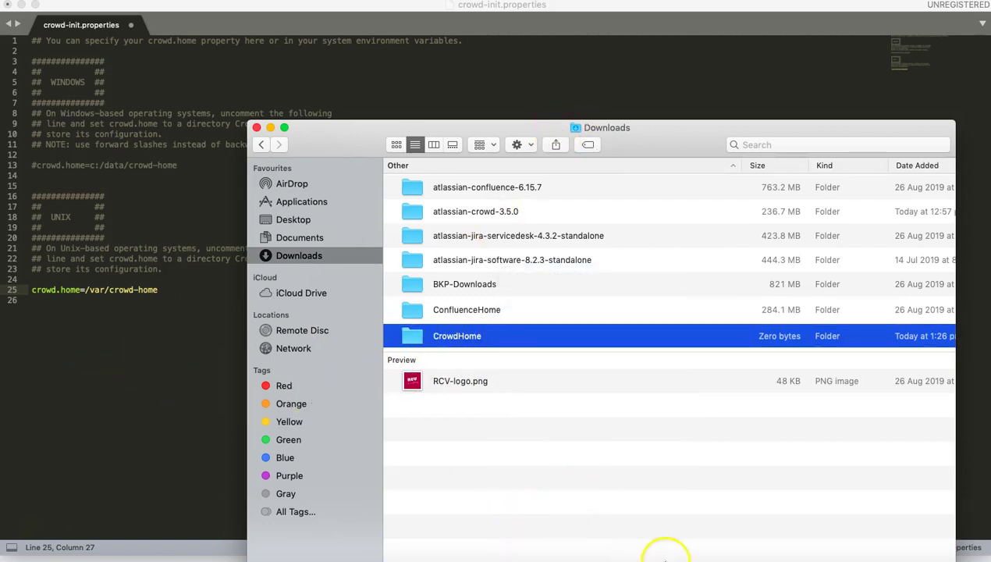
# Switch to Terminal, clear its output, and display the current directory's path and contents with pwd and ls.
pyautogui.click(665, 556)
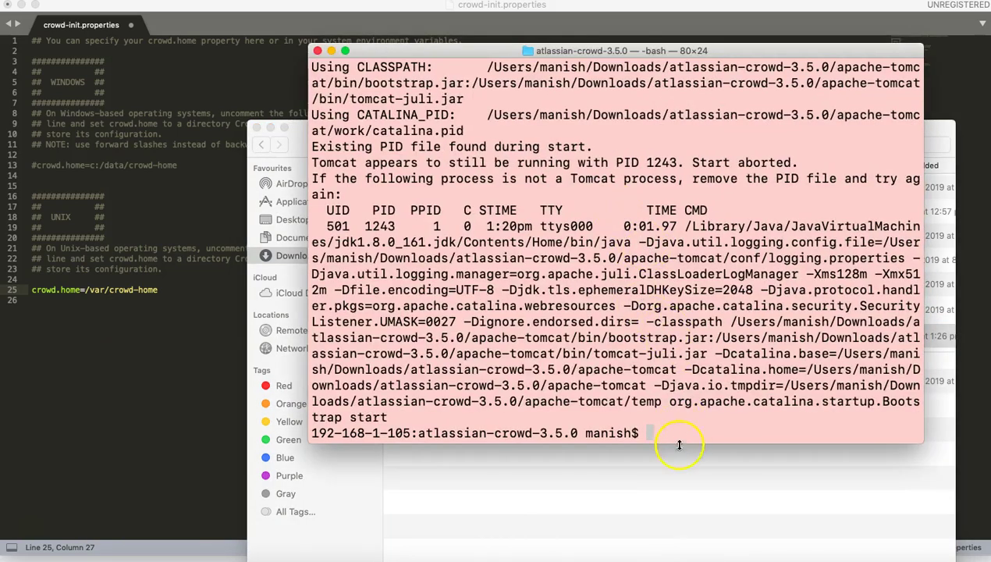
pyautogui.write('clear')
pyautogui.press('Return')
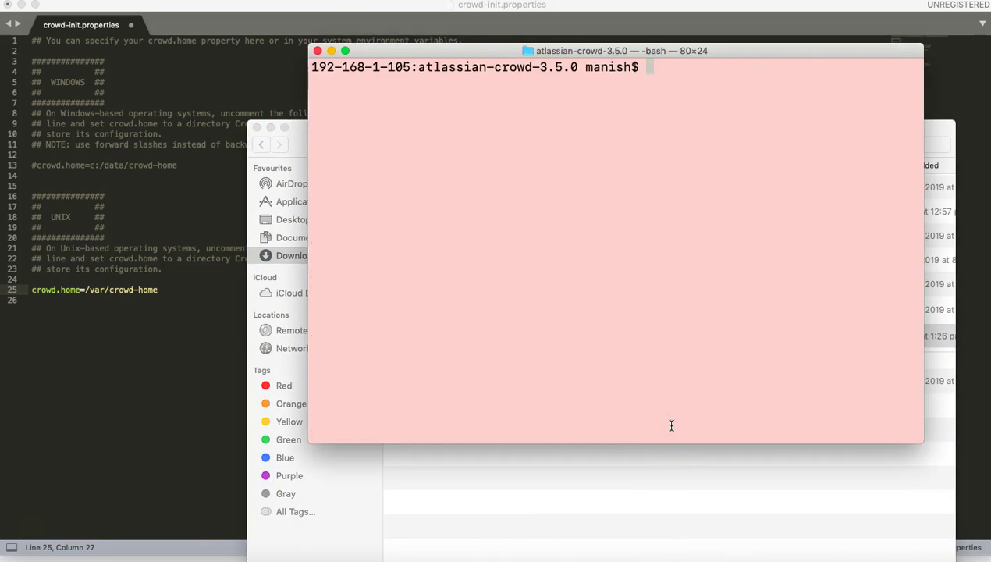
pyautogui.write('pwd')
pyautogui.press('Return')
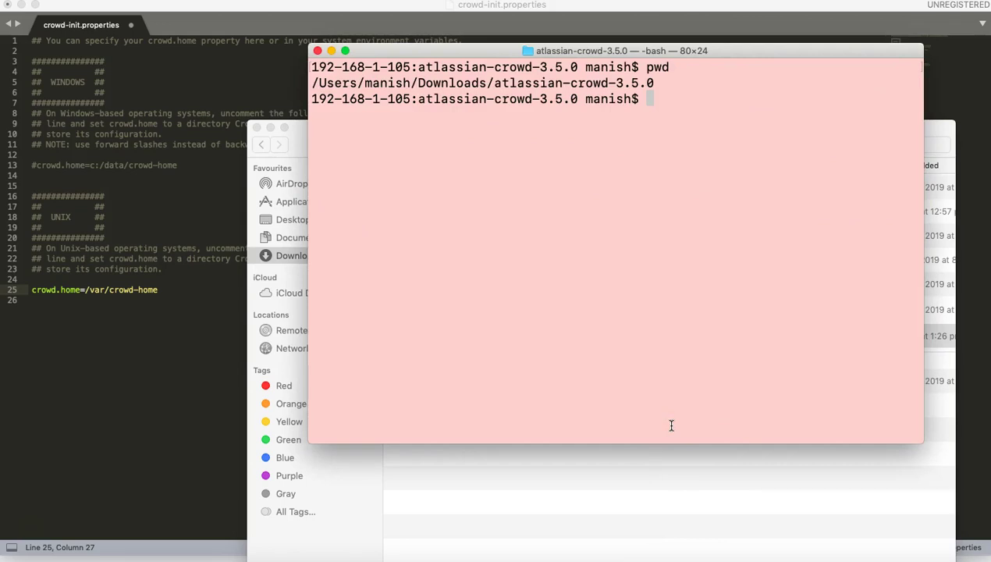
pyautogui.write('ls')
pyautogui.press('Return')
# Move up one directory from atlassian-crowd-3.5.0 to Downloads and list its contents with ls.
pyautogui.write('cd')
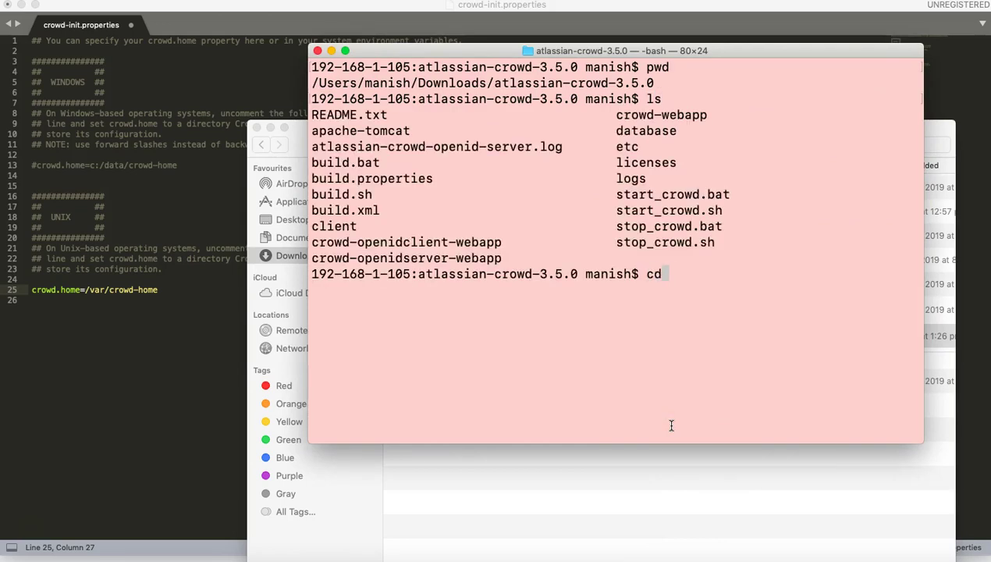
pyautogui.write(' ..')
pyautogui.press('Return')
pyautogui.write('ls')
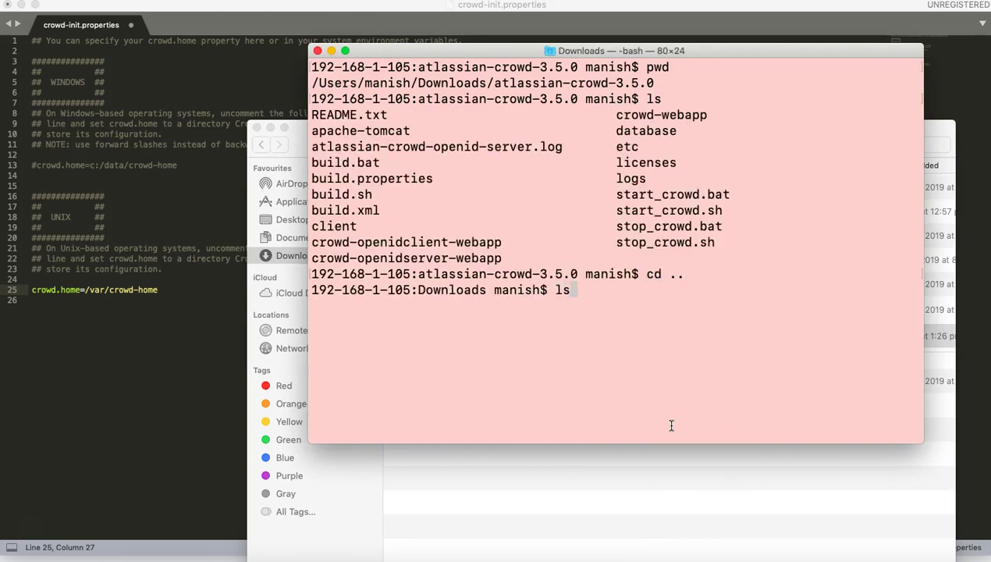
pyautogui.press('Return')
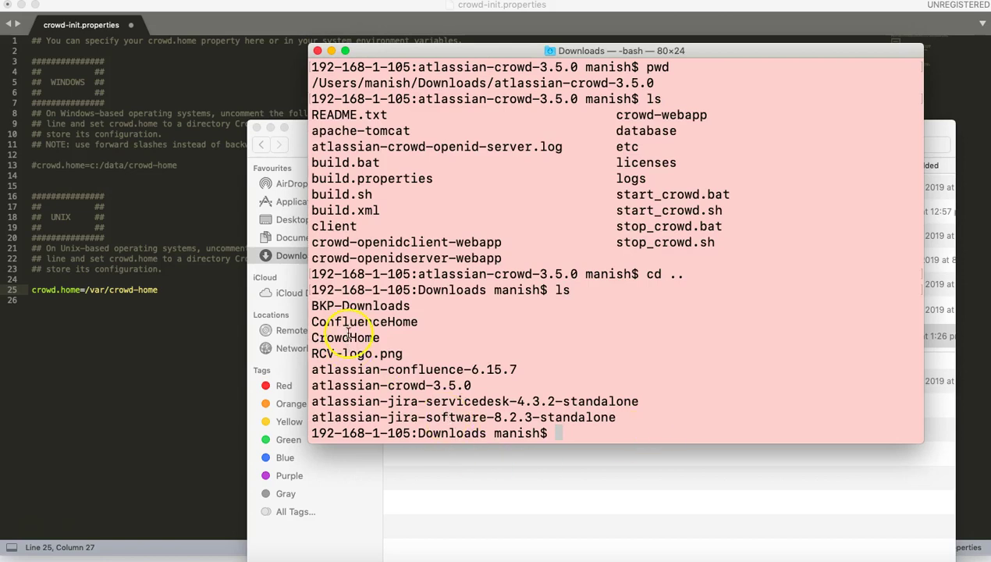
# Change into the CrowdHome directory and print its full path with pwd.
pyautogui.write('cd Cr')
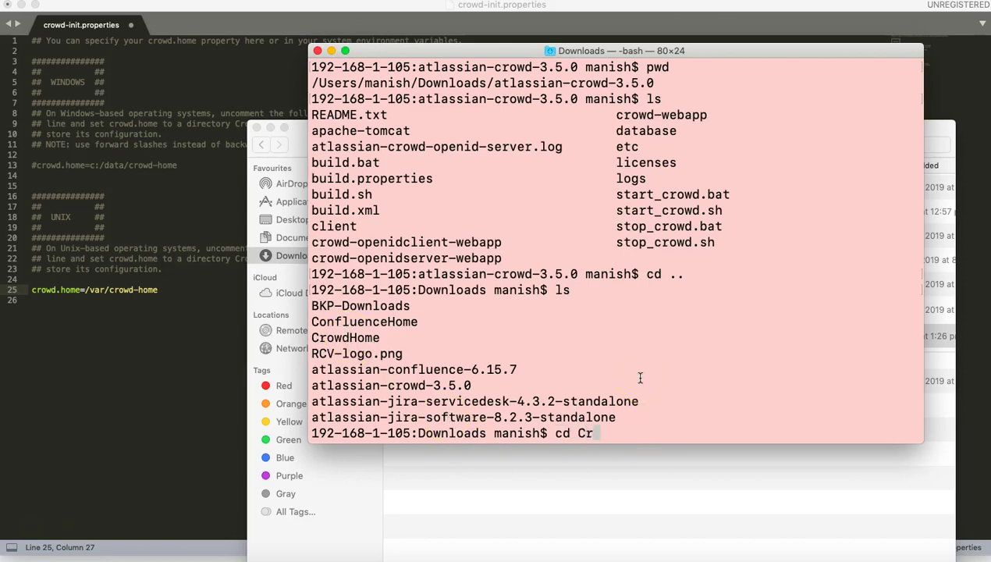
pyautogui.write('ow')
pyautogui.press('Tab')
pyautogui.press('Return')
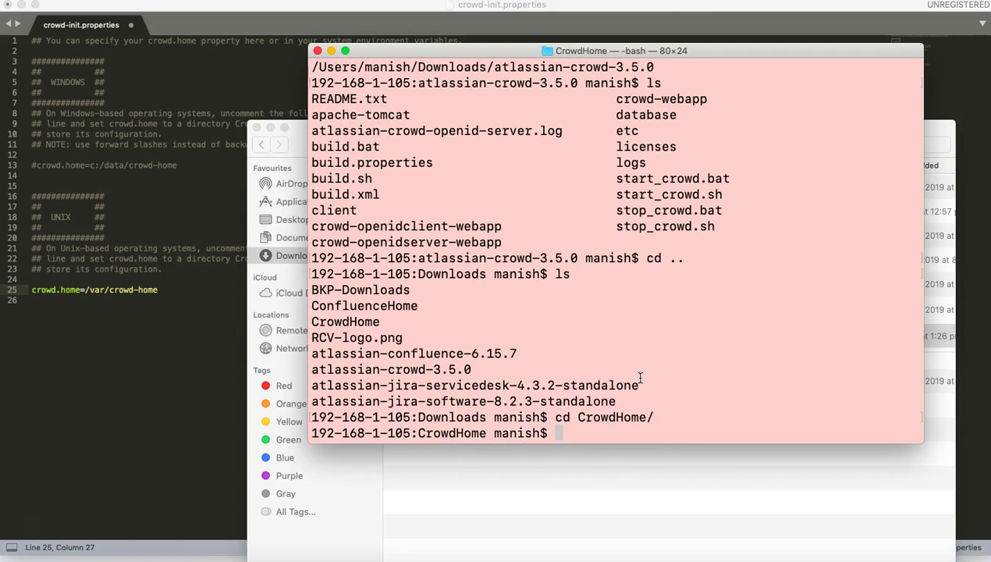
pyautogui.write('pwd')
pyautogui.press('Return')
# Select the printed full path of the CrowdHome directory in the terminal output and copy it.
pyautogui.click(567, 419)
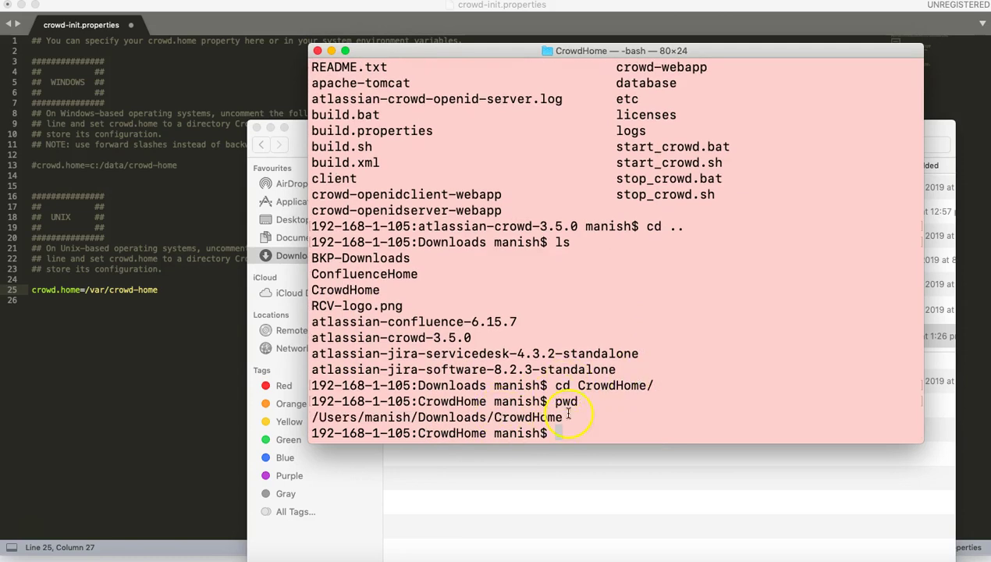
pyautogui.moveTo(567, 420); pyautogui.dragTo(315, 415)
pyautogui.press('Return')
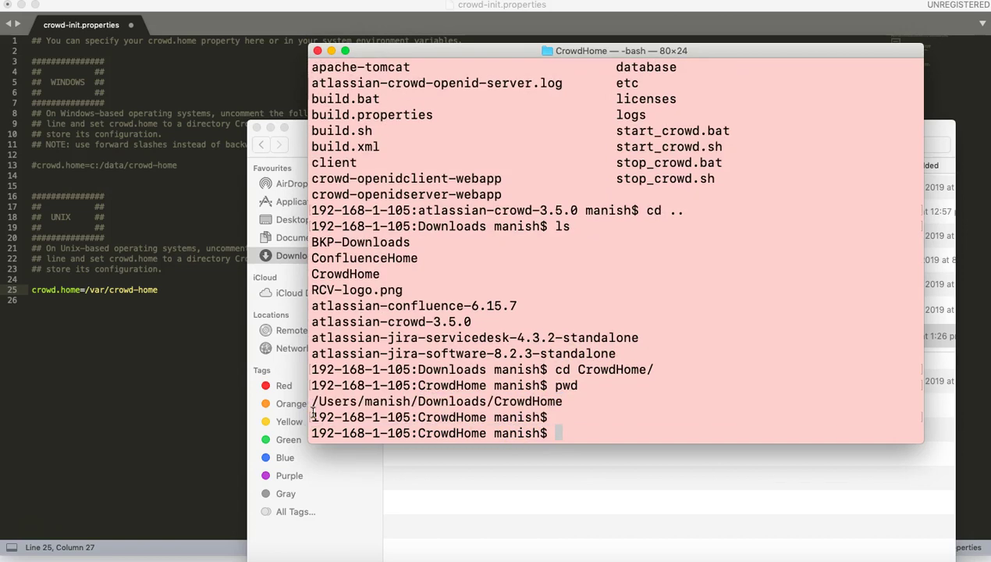
pyautogui.click(203, 430)
pyautogui.moveTo(315, 401); pyautogui.dragTo(559, 401)
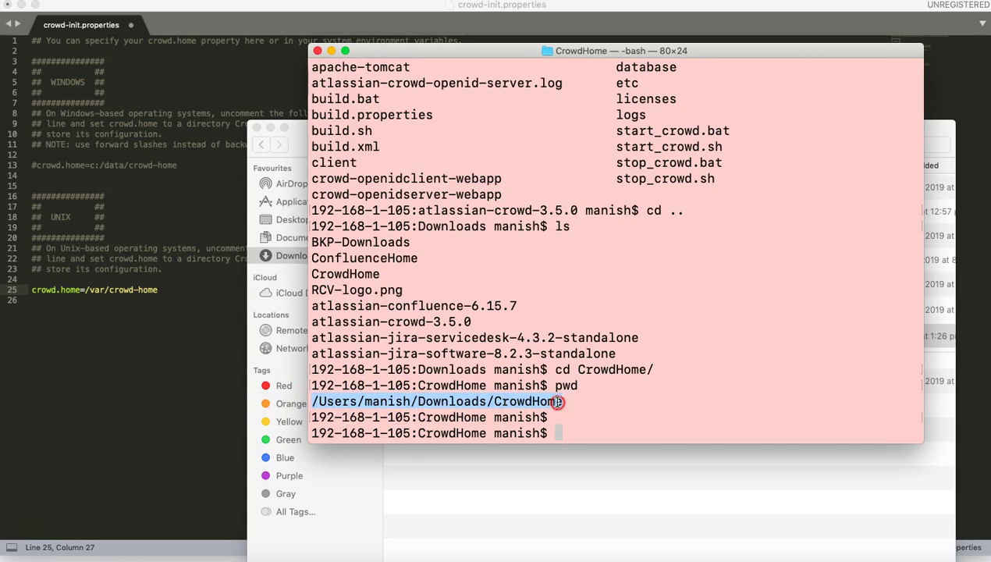
pyautogui.rightClick(559, 402)
pyautogui.click(583, 456)
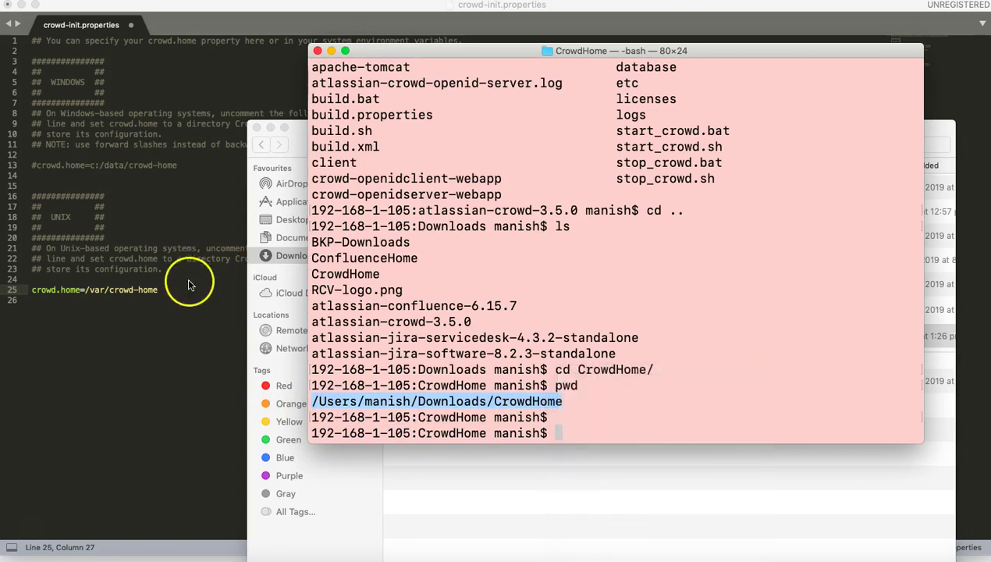
# In Sublime Text, replace the UNIX crowd.home value with the copied CrowdHome path, then save and close crowd-init.properties.
pyautogui.click(168, 291)
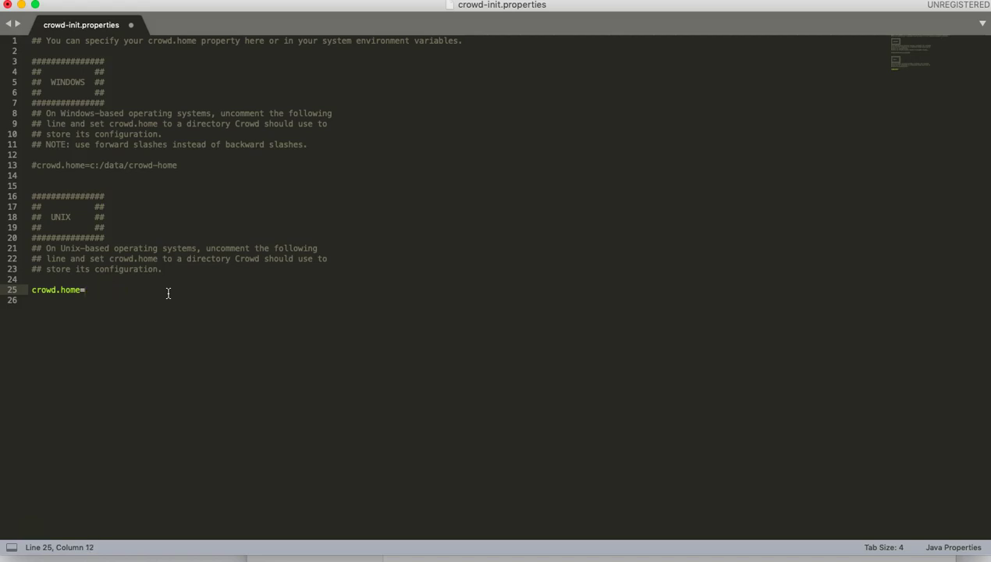
pyautogui.press('super+v')
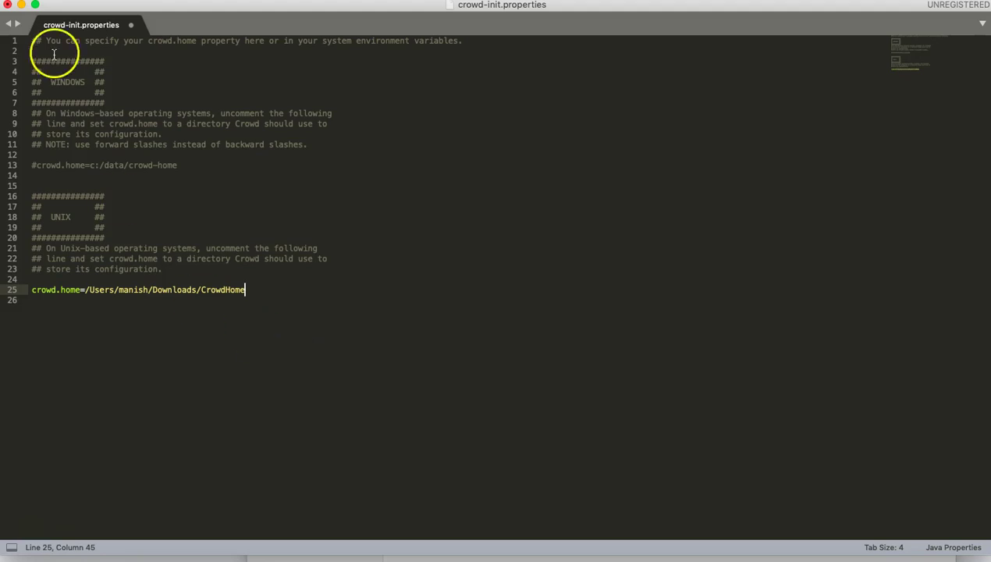
pyautogui.click(117, 0)
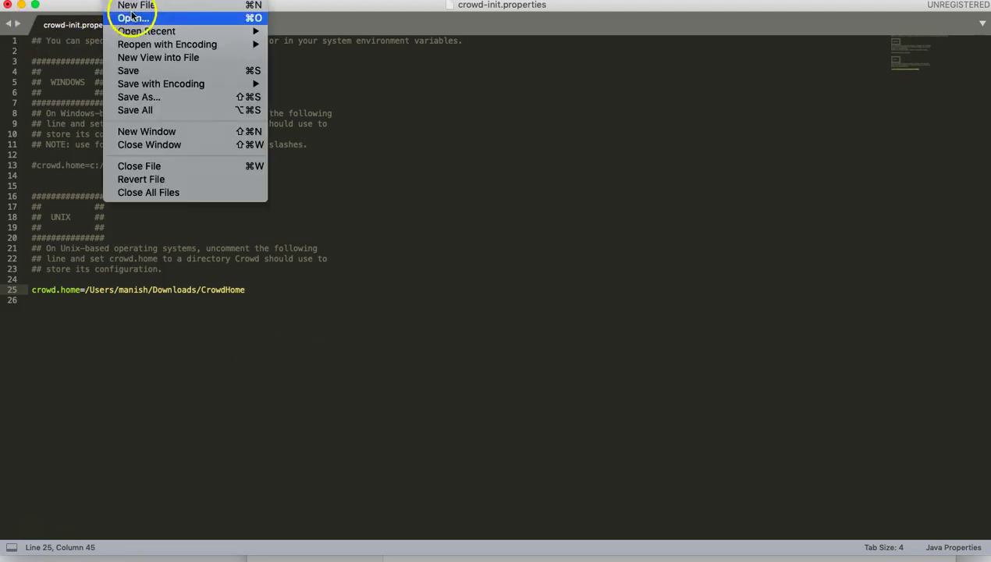
pyautogui.click(143, 71)
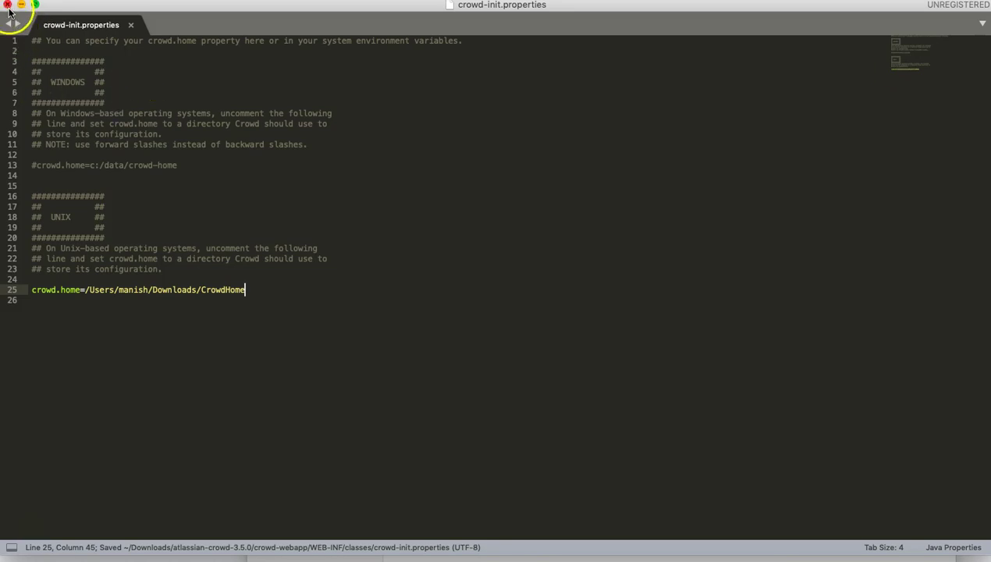
pyautogui.click(130, 25)
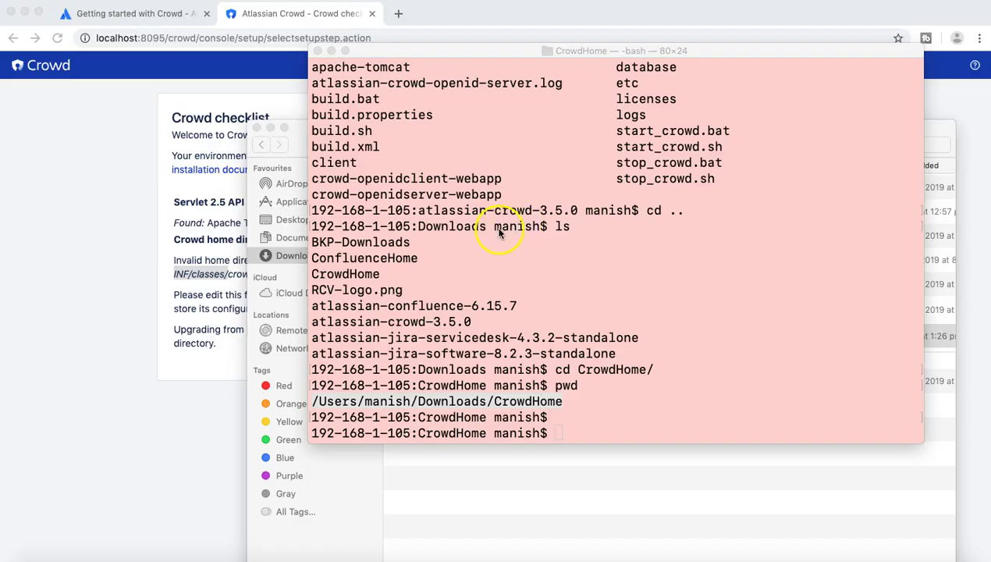
# Return to Terminal, move up from CrowdHome to the Downloads directory, and print the current path with pwd.
pyautogui.click(428, 497)
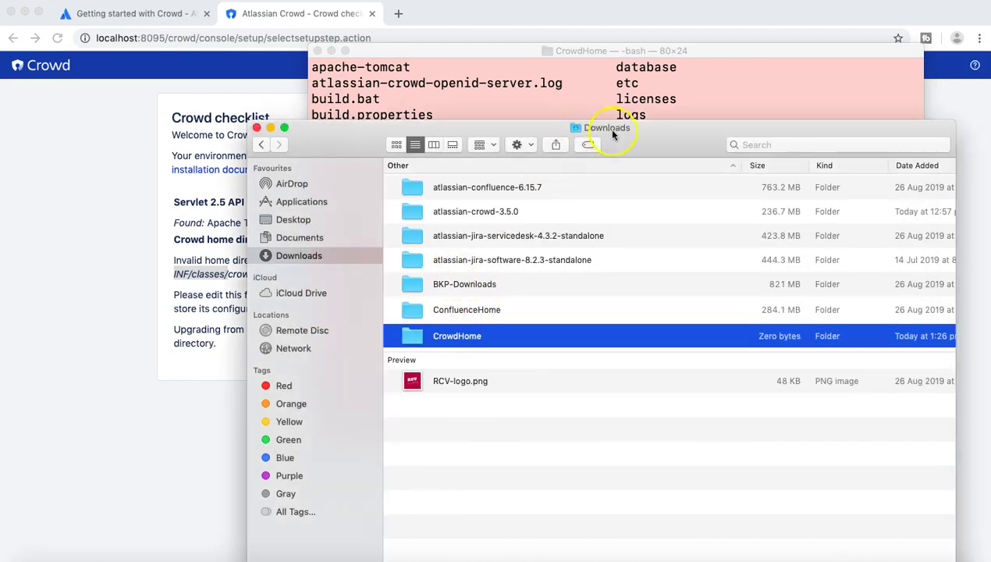
pyautogui.click(434, 93)
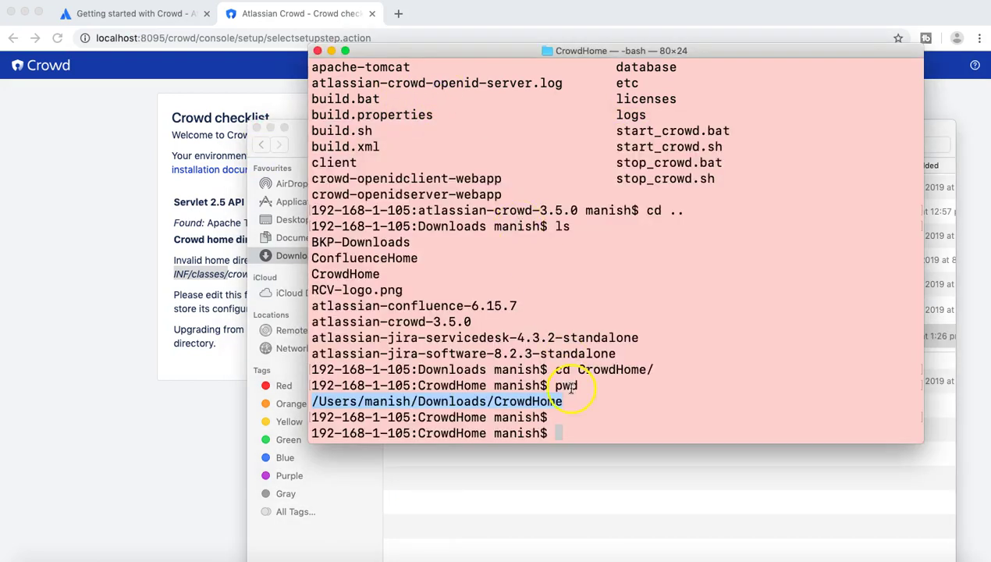
pyautogui.click(569, 428)
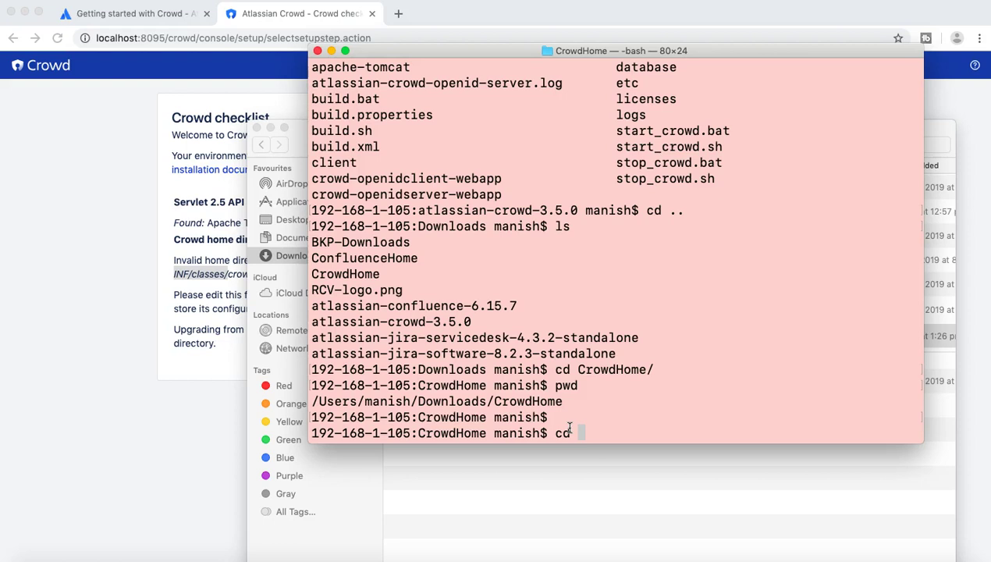
pyautogui.write('cd ..')
pyautogui.press('Return')
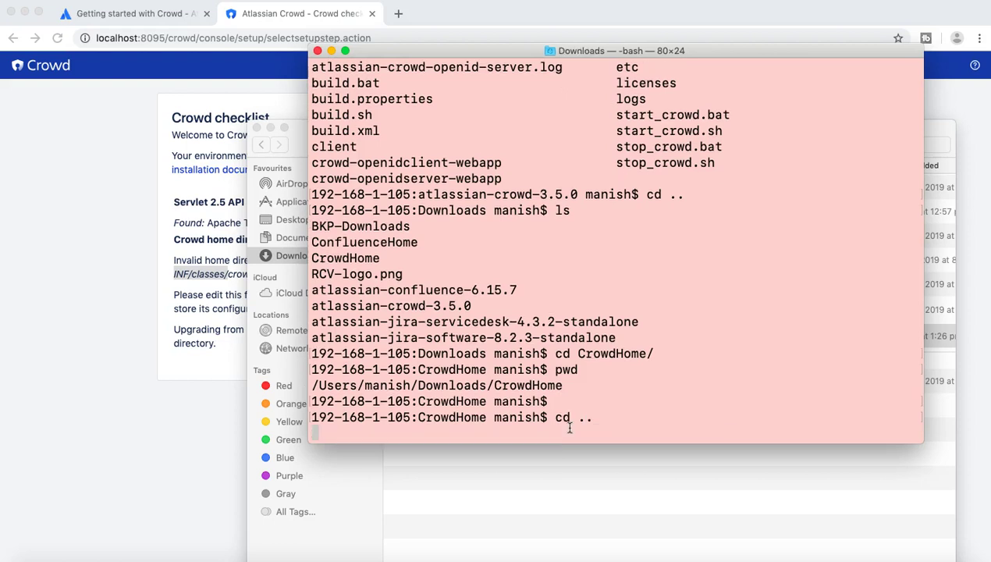
pyautogui.write('pwd')
pyautogui.press('Return')
# Change into the atlassian-crowd-3.5.0 directory and list its contents with ls.
pyautogui.write('cd')
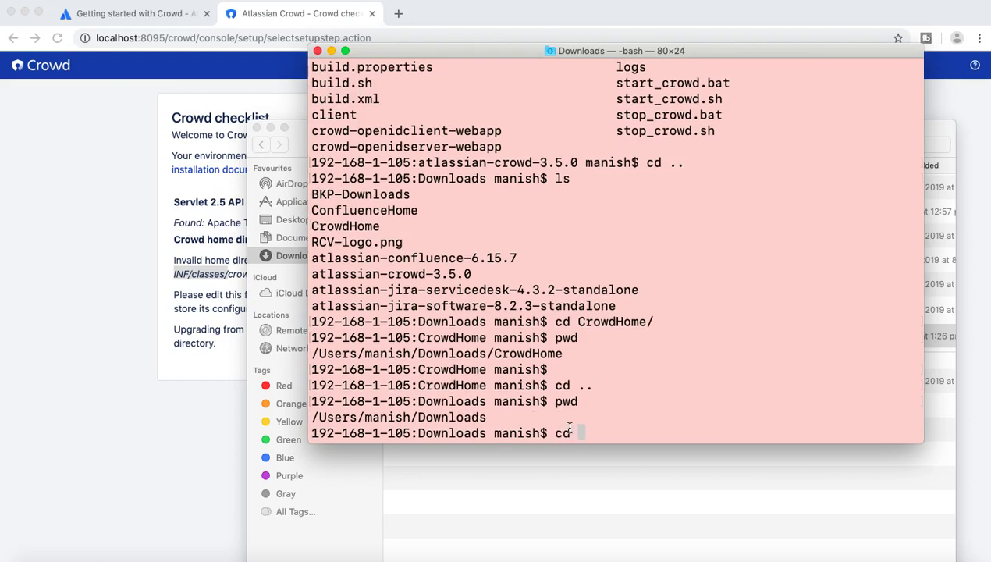
pyautogui.press('BackSpace')
pyautogui.press('BackSpace')
pyautogui.press('BackSpace')
pyautogui.write('cd a')
pyautogui.press('Tab')
pyautogui.write('c')
pyautogui.press('Tab')
pyautogui.press('Tab')
pyautogui.press('Tab')
pyautogui.write('r')
pyautogui.press('Tab')
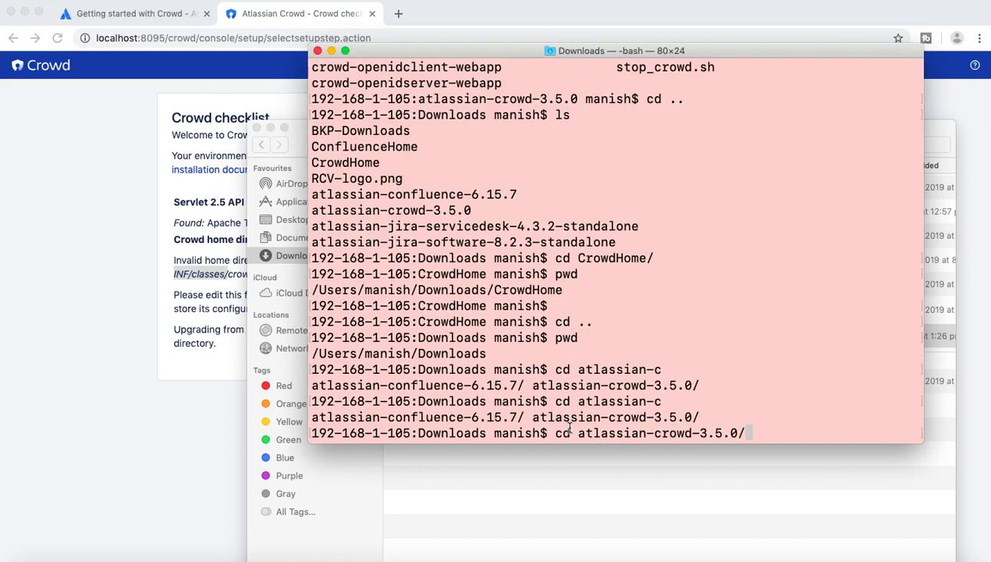
pyautogui.press('Return')
pyautogui.write('ls')
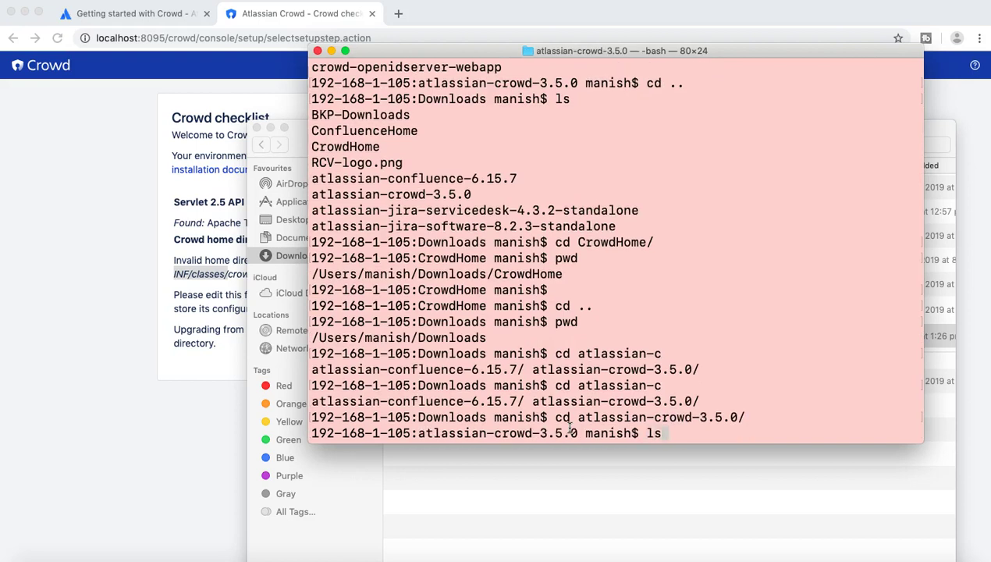
pyautogui.press('Return')
# Stop the Crowd server by running sh stop_crowd.sh.
pyautogui.write('sh')
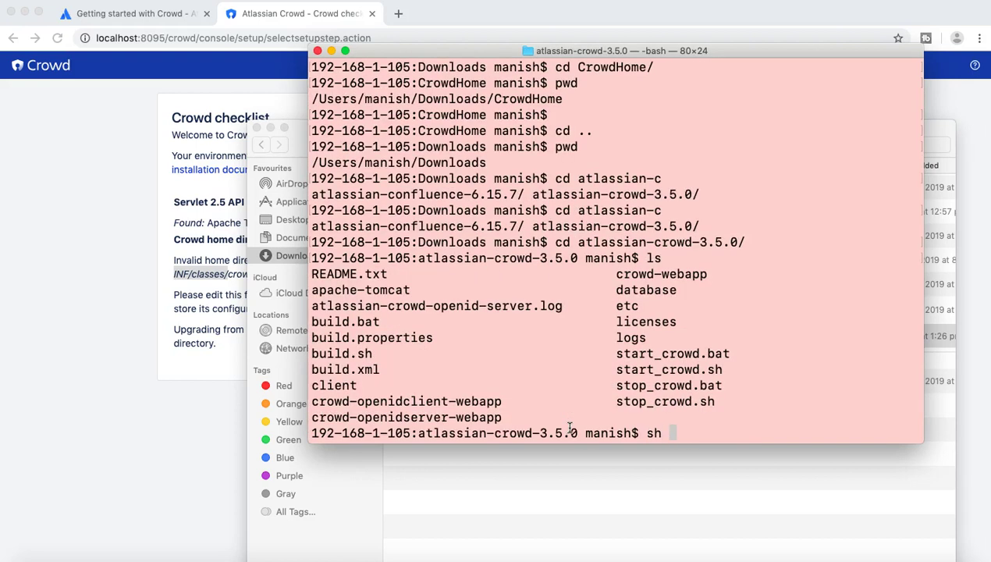
pyautogui.write(' sto')
pyautogui.press('Tab')
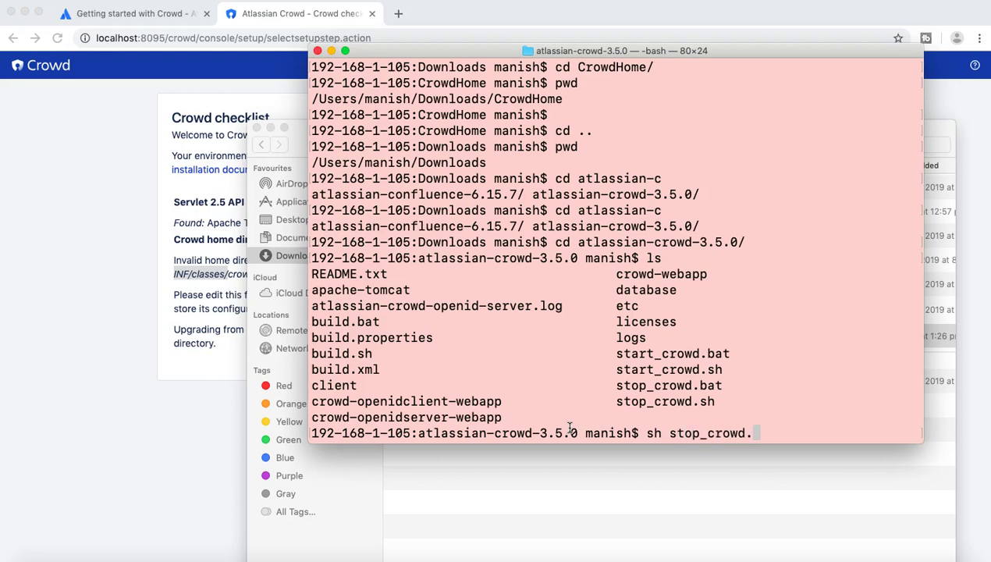
pyautogui.write('sh')
pyautogui.press('Return')
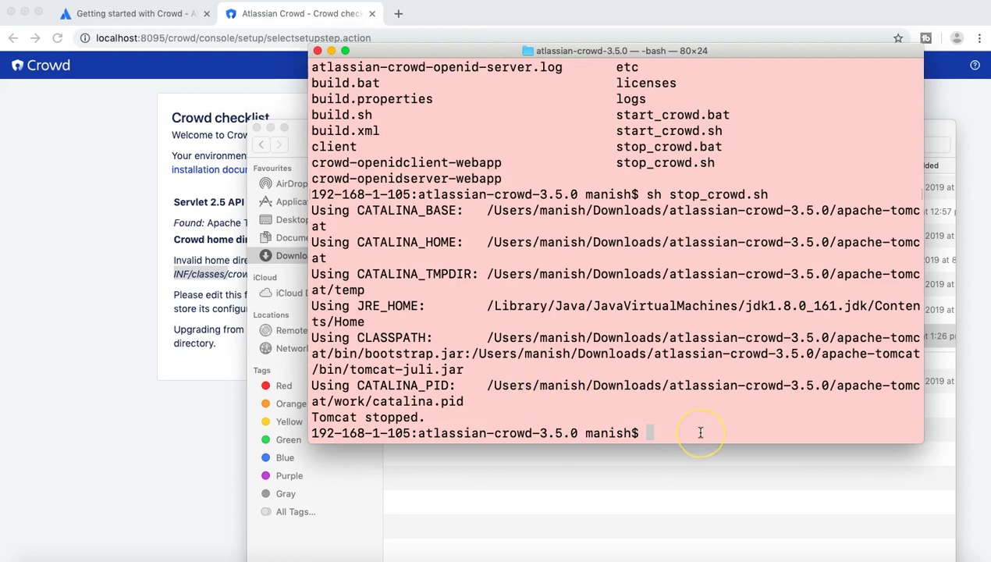
# Start the Crowd server with sh start_crowd.sh and run the same command a second time.
pyautogui.write('sh sta')
pyautogui.press('Tab')
pyautogui.write('sh')
pyautogui.press('Return')
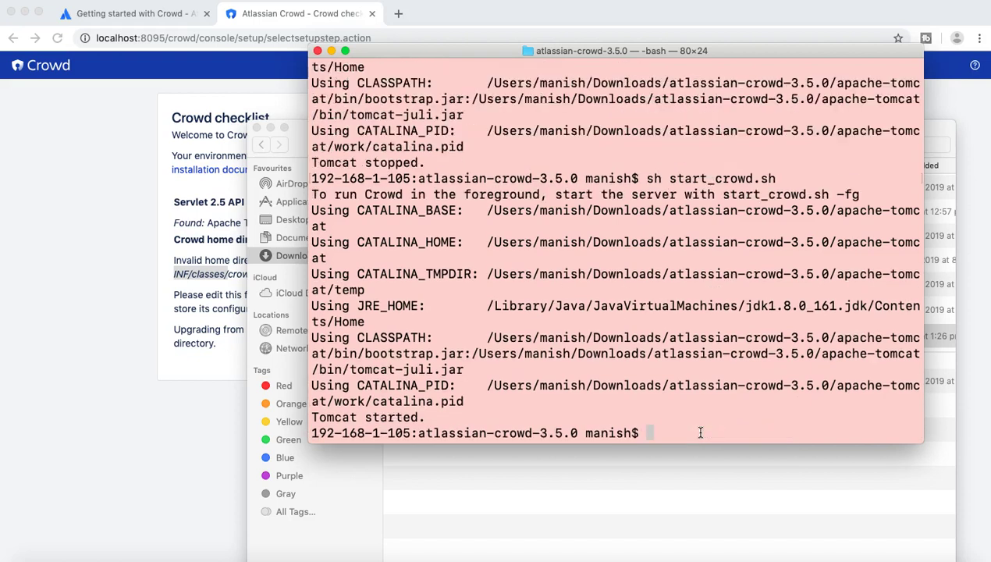
pyautogui.press('Up')
pyautogui.press('Return')
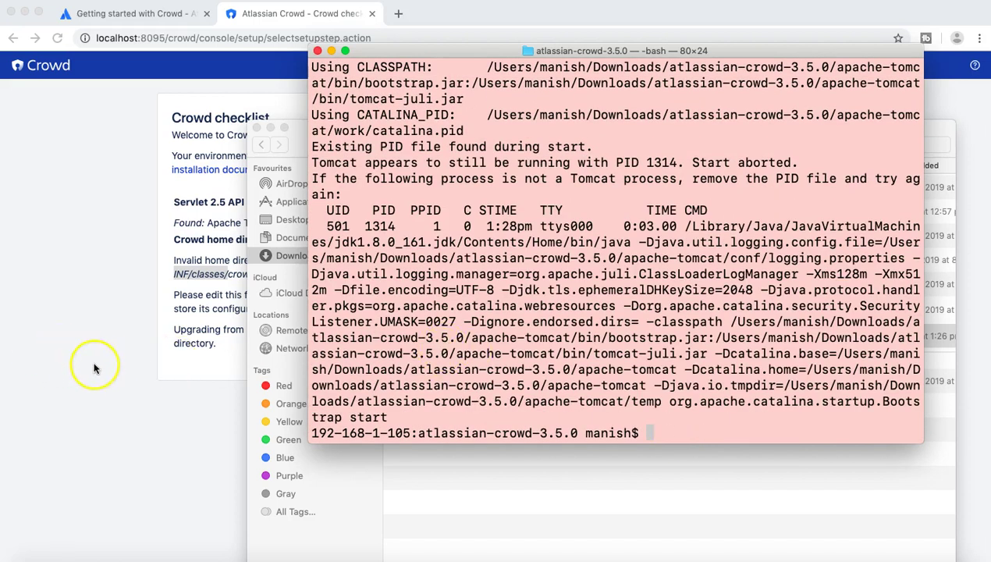
# Switch to Chrome and review the Crowd home directory entry on the Crowd checklist page.
pyautogui.click(382, 32)
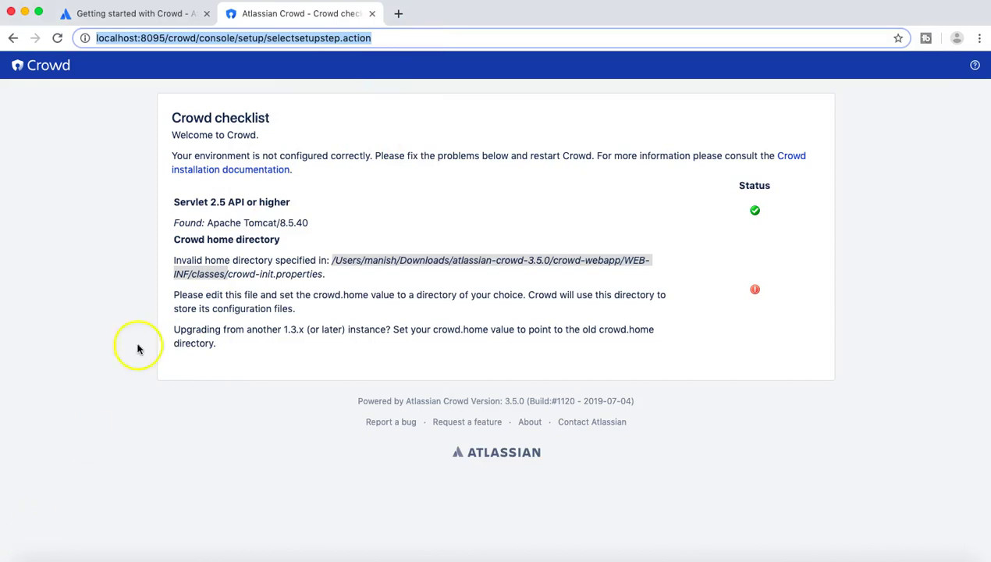
pyautogui.click(171, 245)
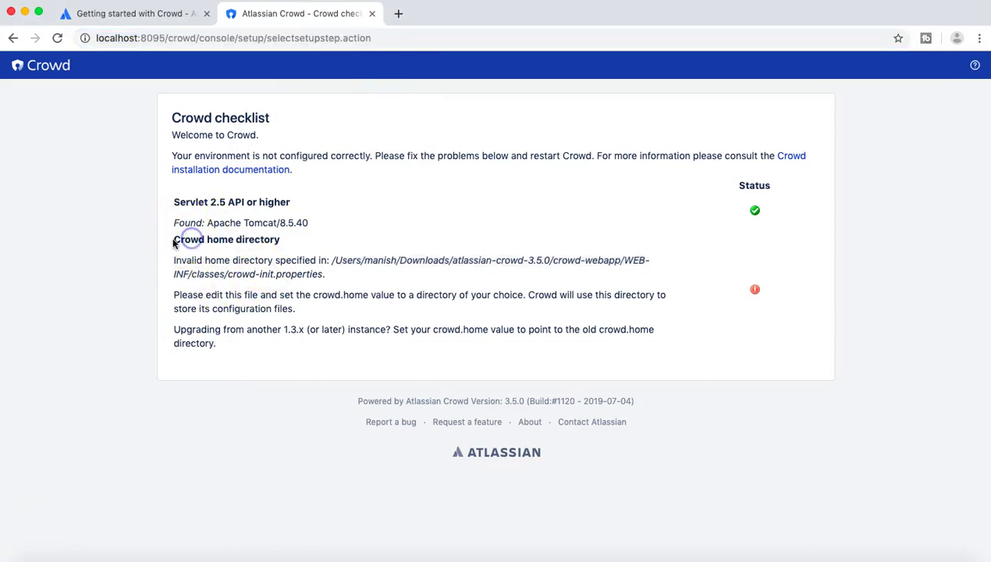
pyautogui.moveTo(175, 240); pyautogui.dragTo(301, 243)
pyautogui.click(301, 243)
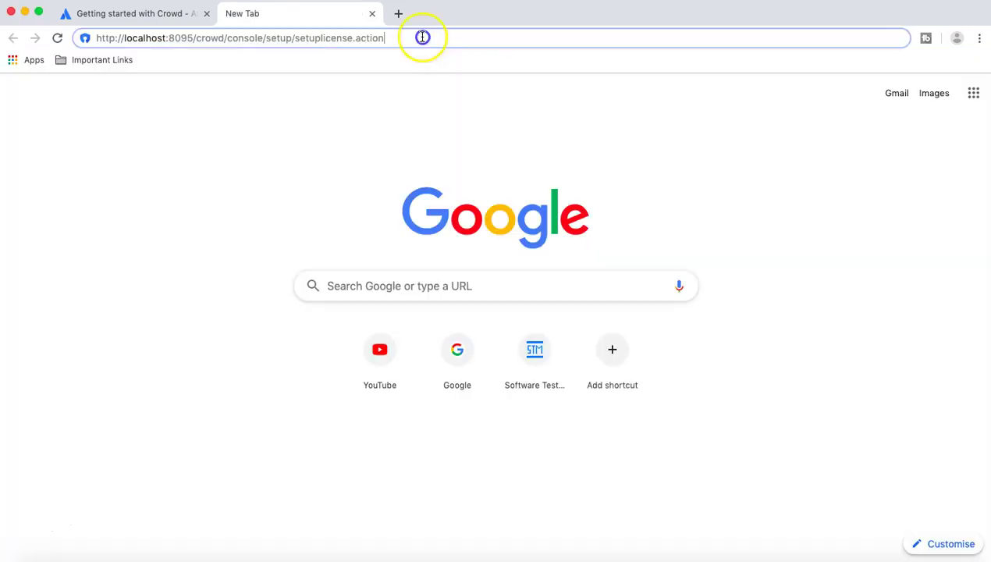
pyautogui.click(422, 37)
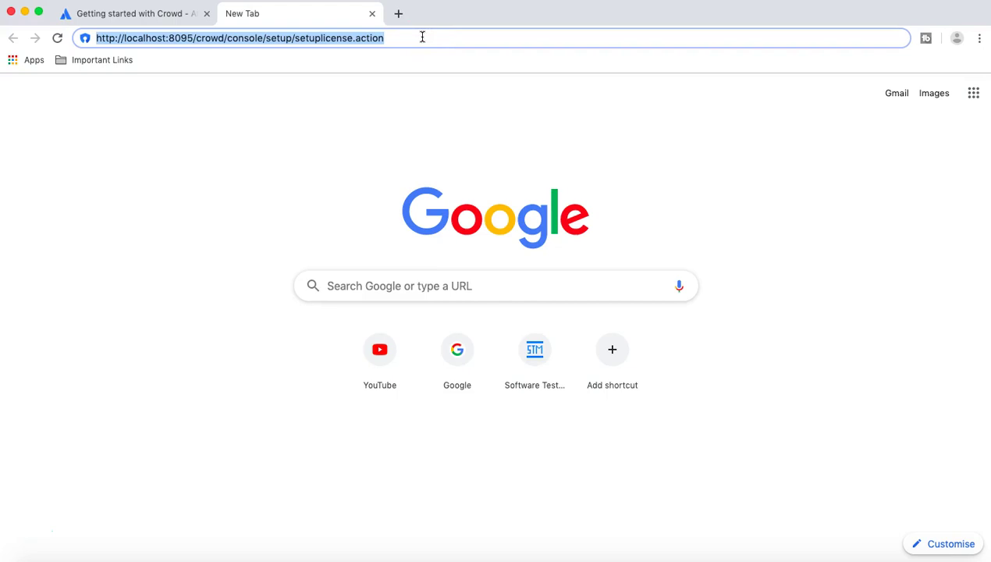
pyautogui.click(239, 39)
pyautogui.moveTo(226, 37); pyautogui.dragTo(453, 44)
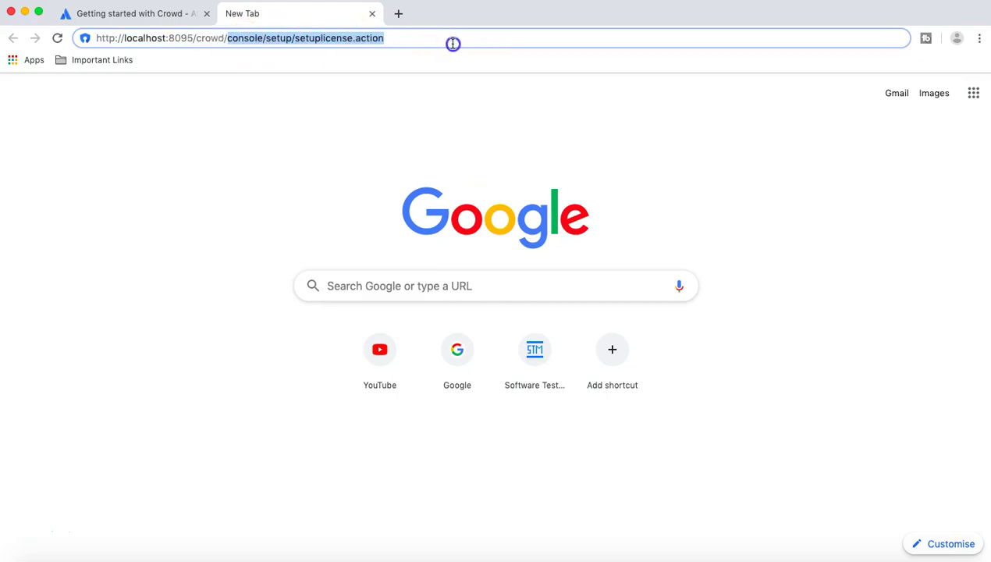
pyautogui.press('BackSpace')
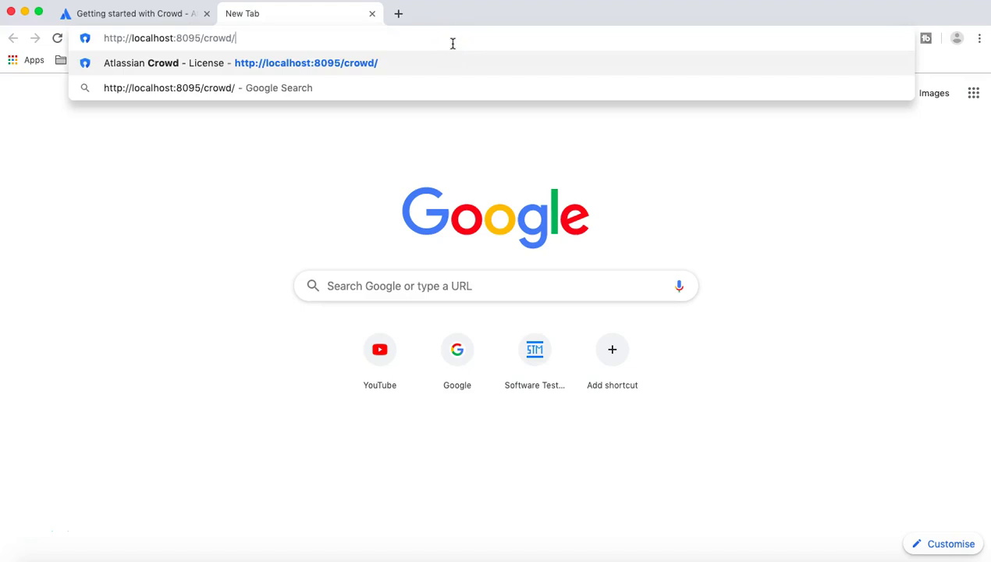
pyautogui.click(369, 37)
pyautogui.click(336, 35)
pyautogui.press('Return')
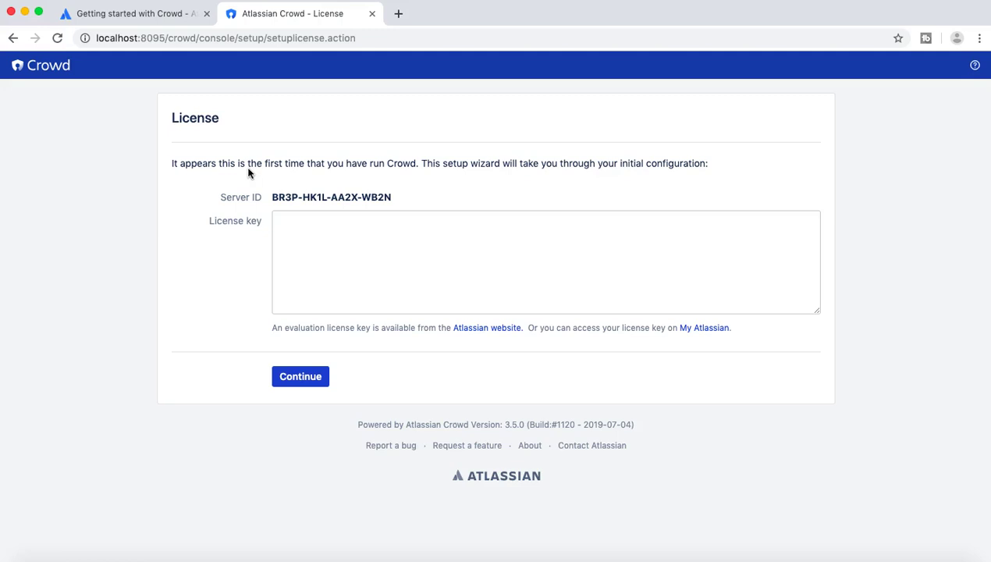
# Paste the Crowd license key into the License key field of the setup wizard.
pyautogui.click(309, 241)
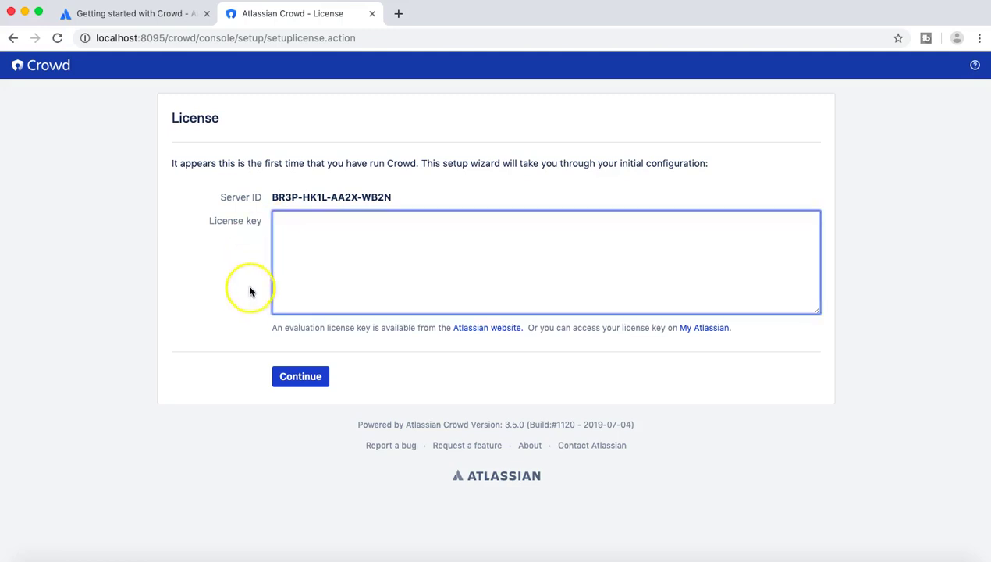
pyautogui.click(558, 329)
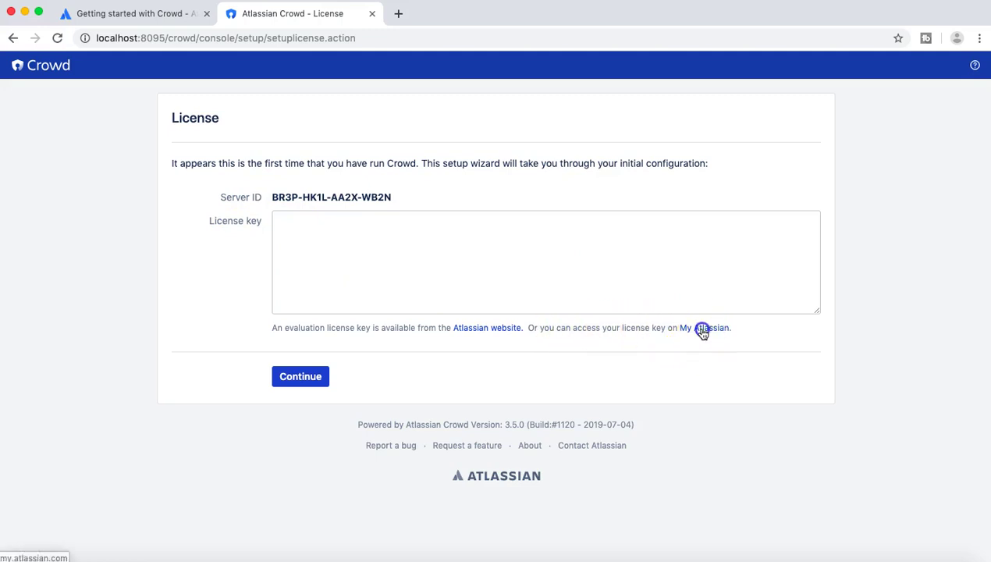
pyautogui.click(311, 256)
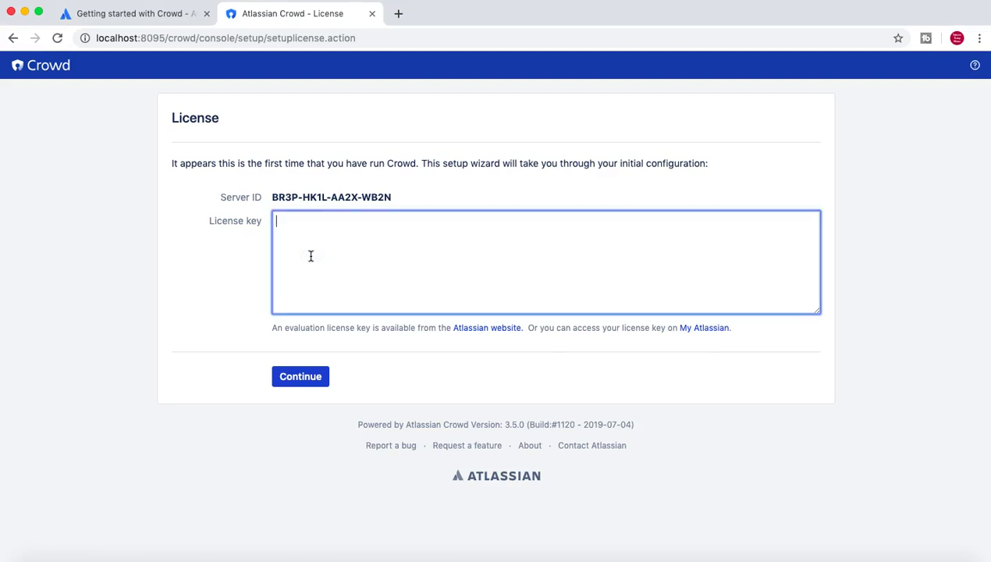
pyautogui.click(310, 243)
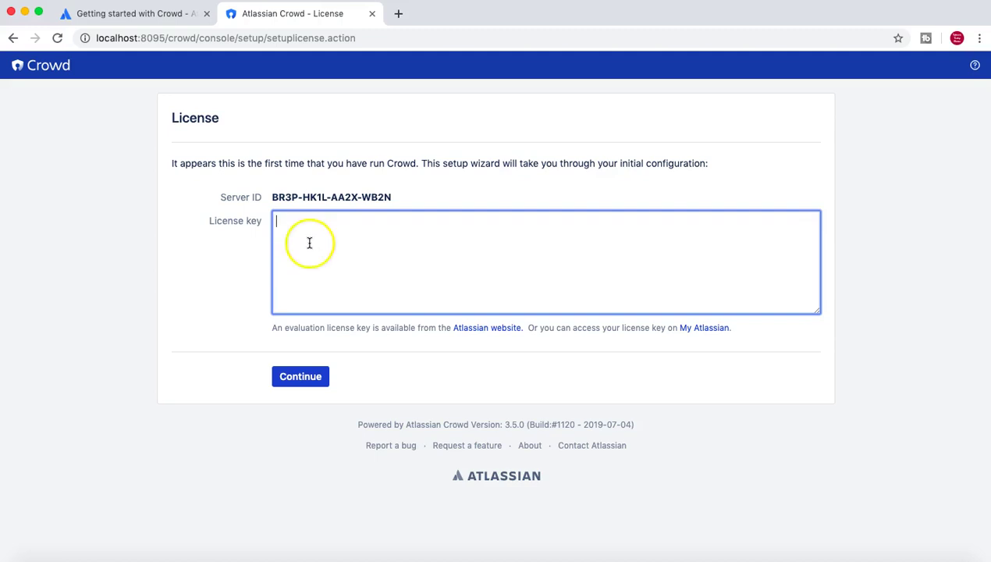
pyautogui.press('super+v')
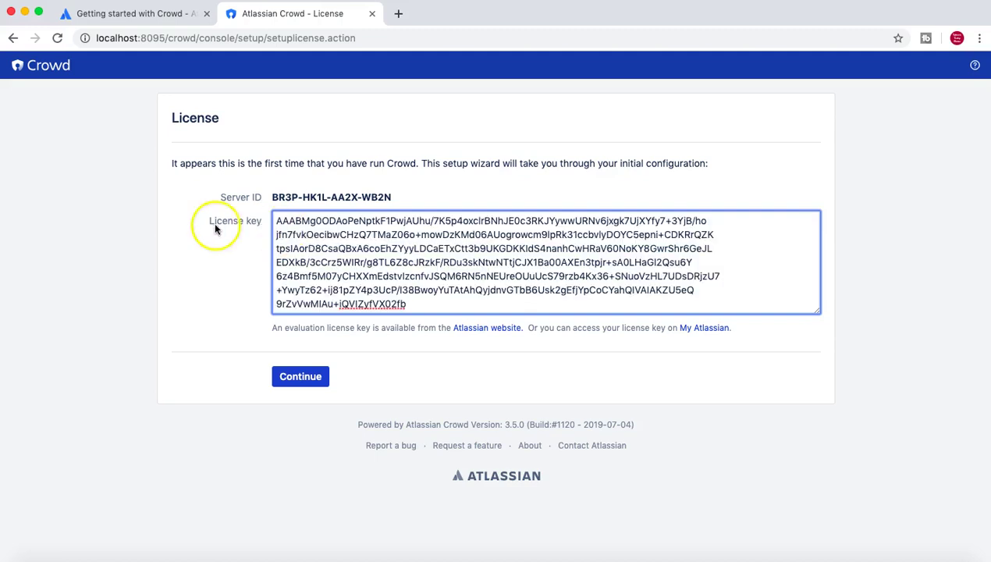
pyautogui.click(208, 268)
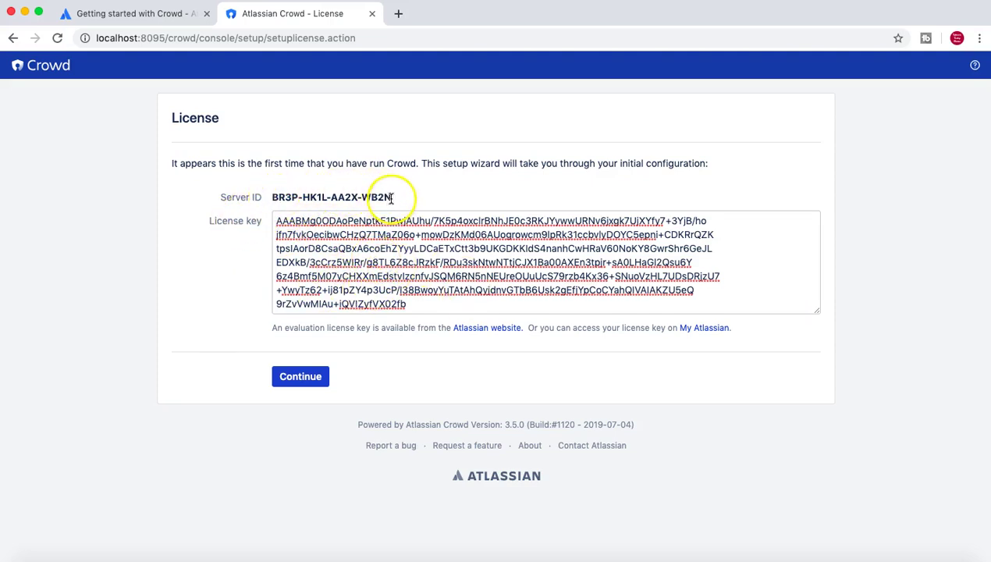
# Check the Server ID against the license and submit the License page.
pyautogui.moveTo(396, 195); pyautogui.dragTo(249, 195)
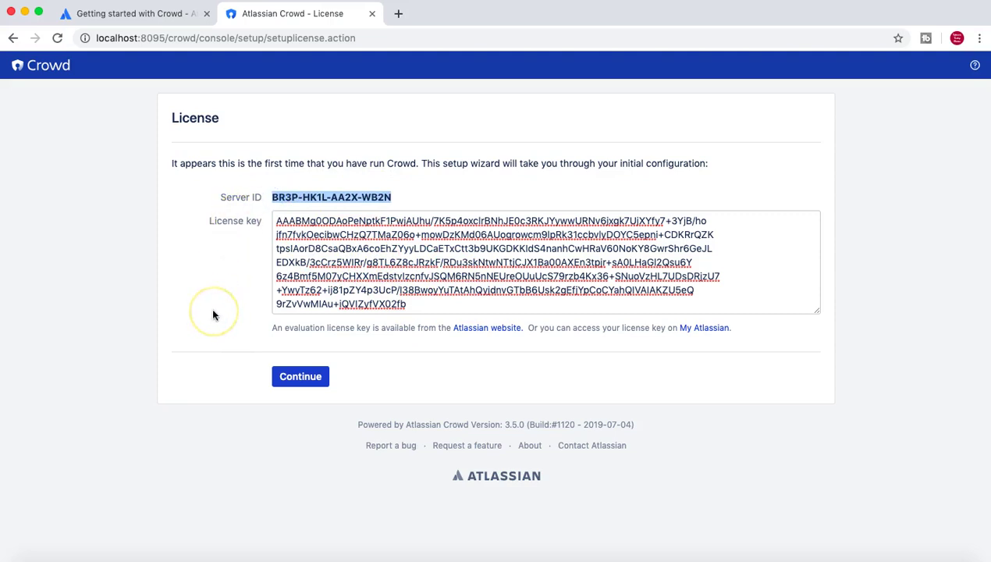
pyautogui.click(275, 197)
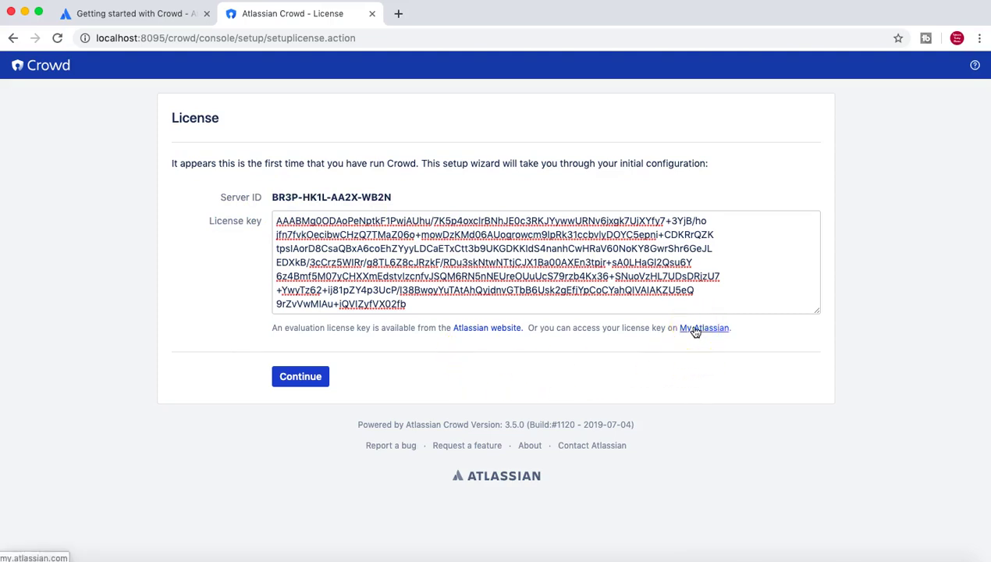
pyautogui.click(695, 331)
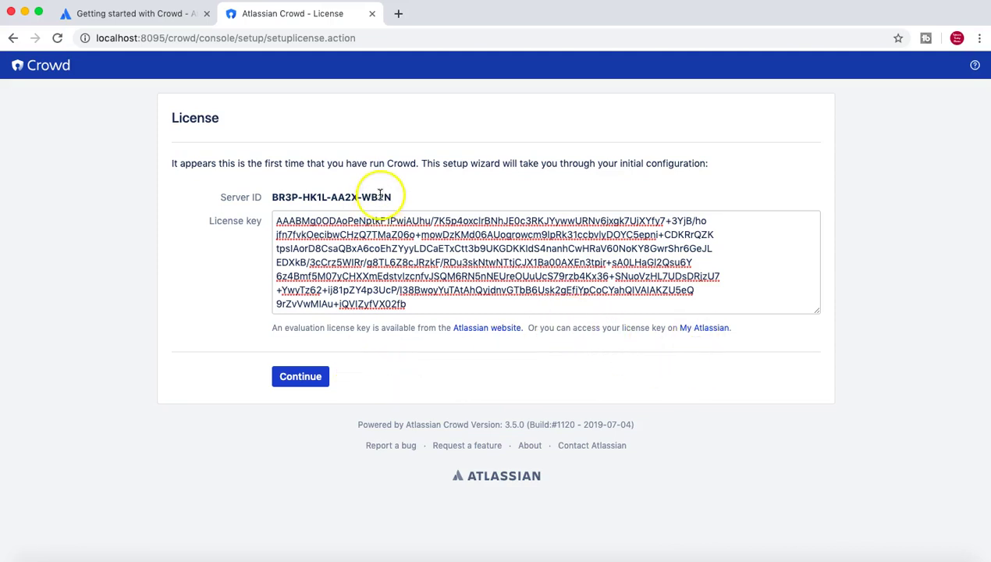
pyautogui.click(301, 379)
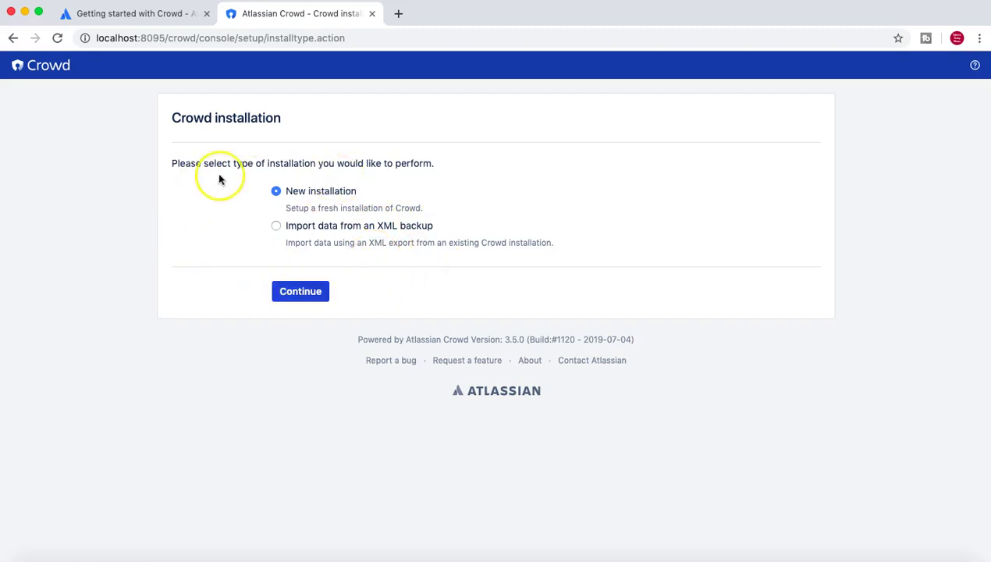
# Proceed with the New installation type and the Embedded database for Crowd.
pyautogui.click(299, 295)
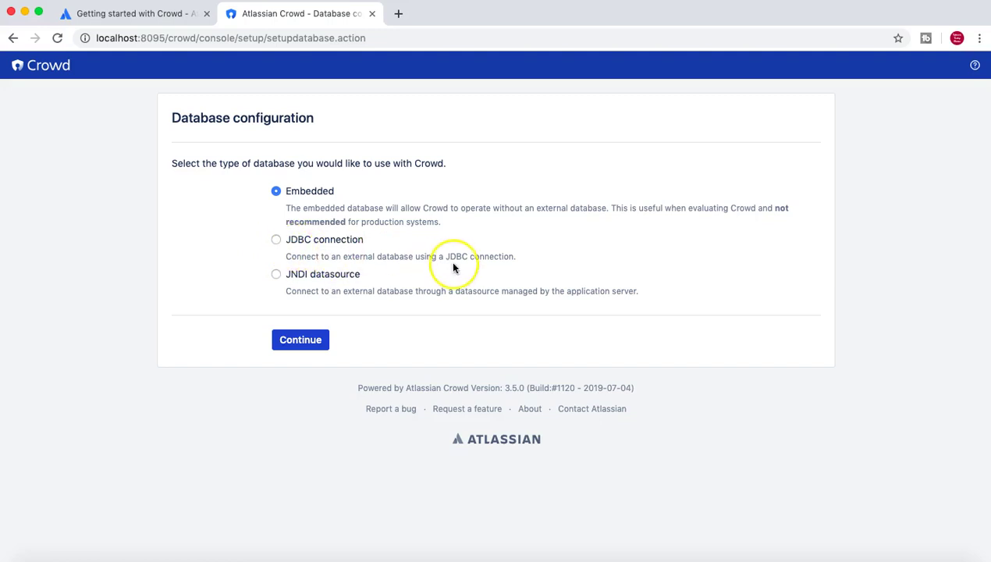
pyautogui.click(305, 342)
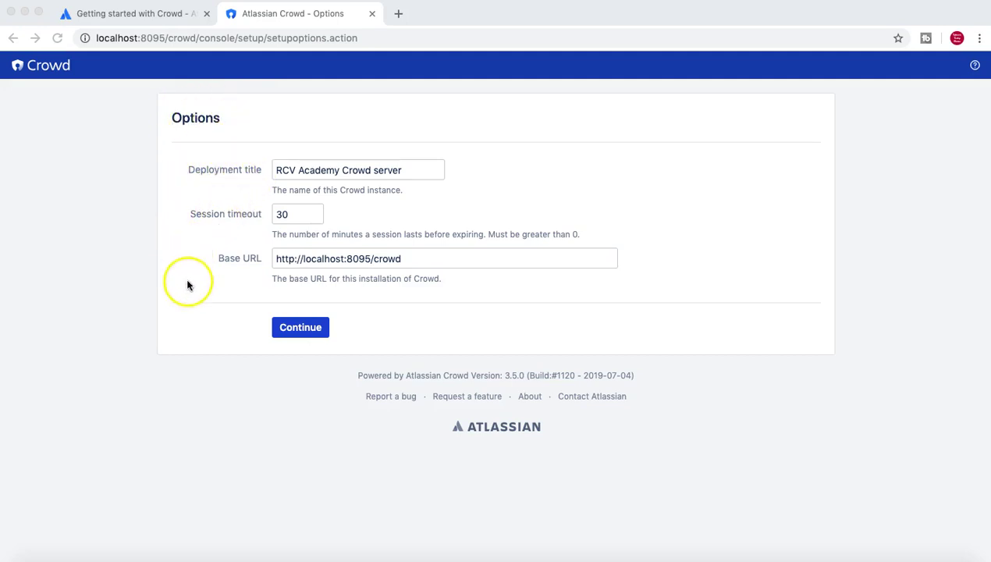
pyautogui.click(295, 328)
pyautogui.click(297, 331)
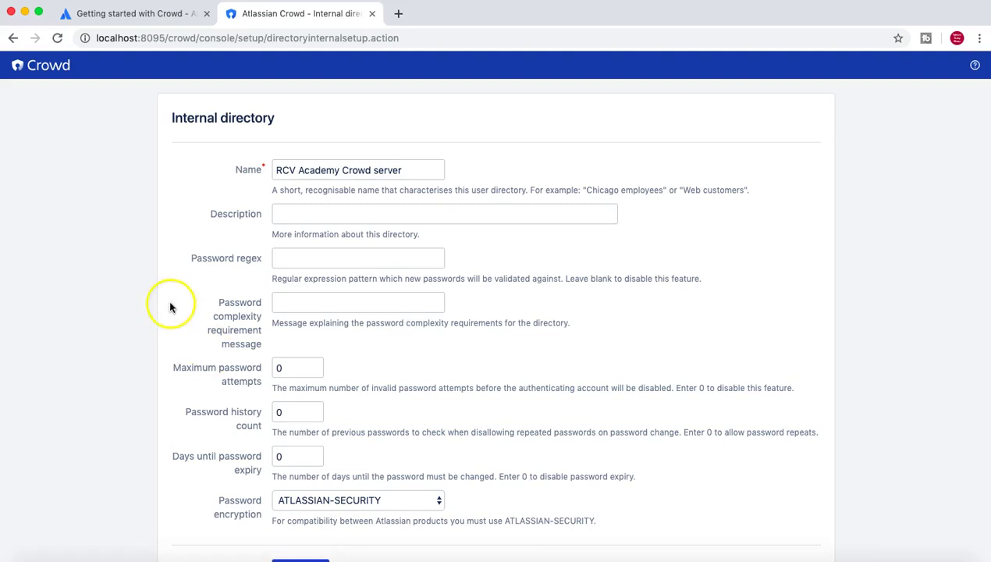
# Examine the Internal directory page's name, description, password rule and password encryption settings.
pyautogui.scroll(-2, 197, 304)
pyautogui.scroll(1, 197, 303)
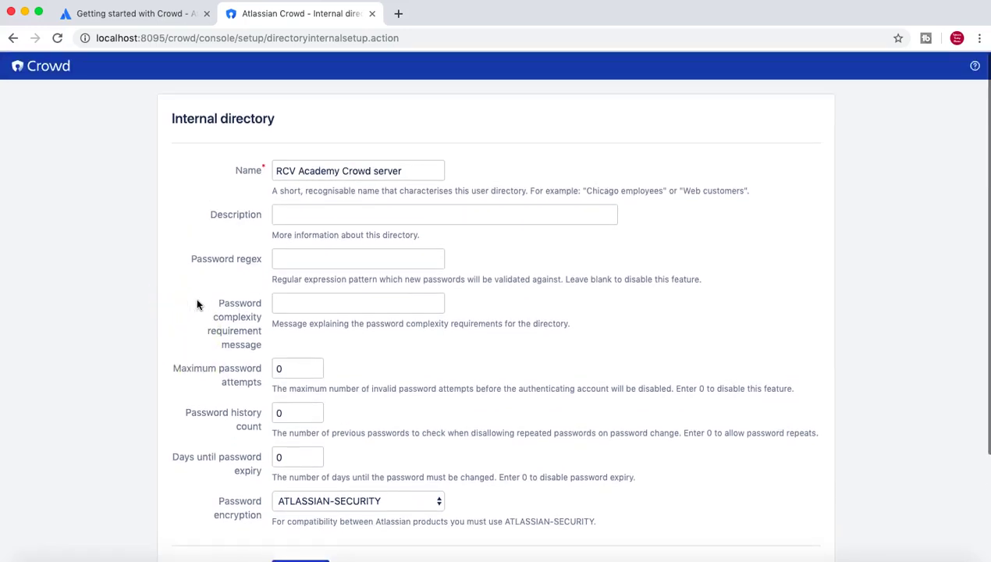
pyautogui.scroll(1, 196, 303)
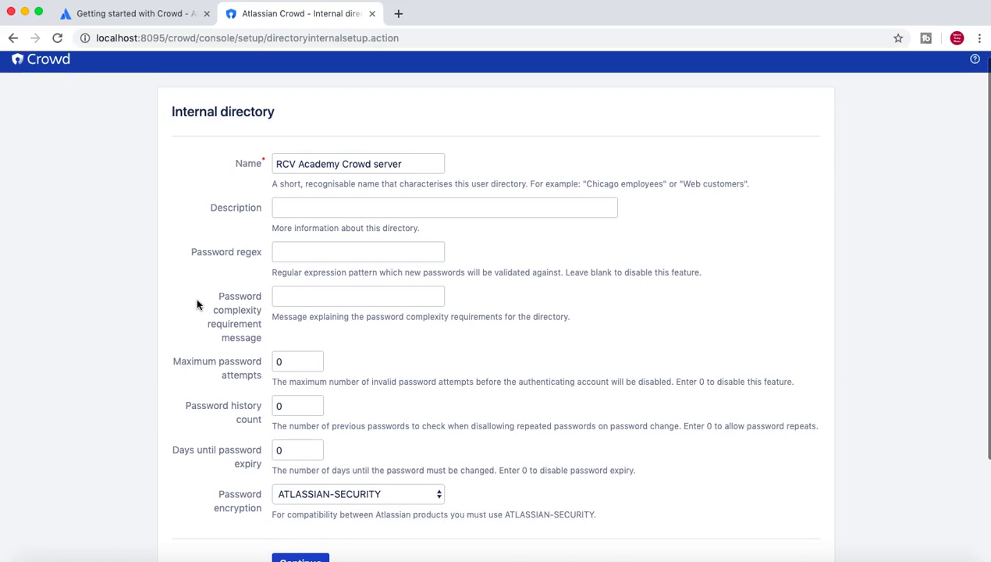
pyautogui.scroll(-1, 196, 304)
pyautogui.scroll(1, 197, 304)
pyautogui.scroll(-3, 197, 304)
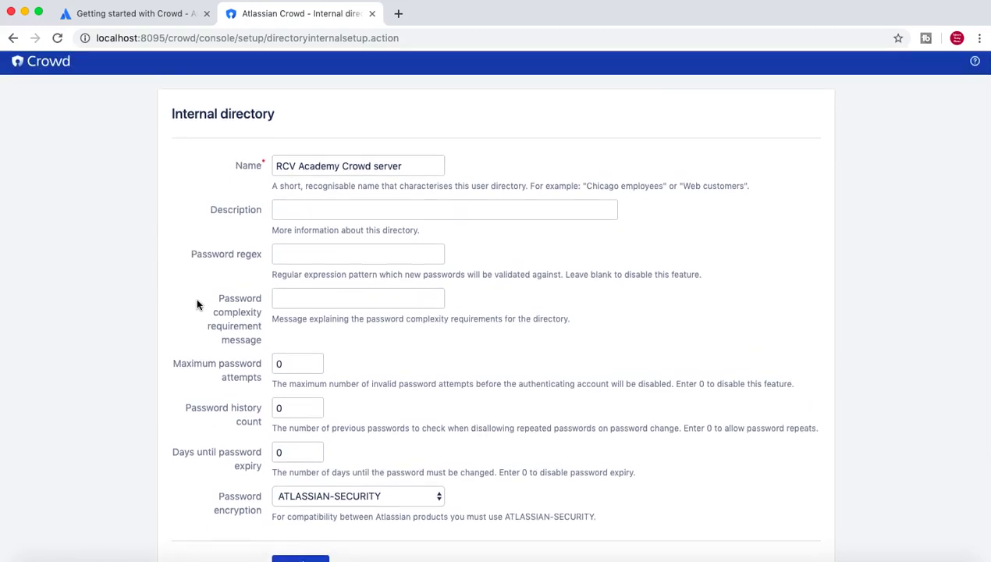
pyautogui.scroll(2, 197, 303)
pyautogui.click(192, 242)
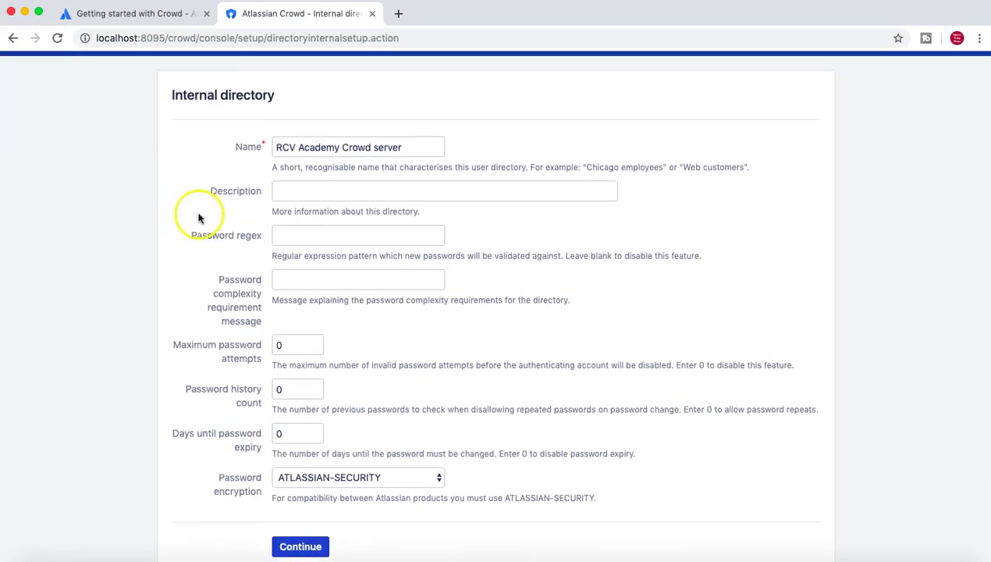
pyautogui.scroll(1, 197, 222)
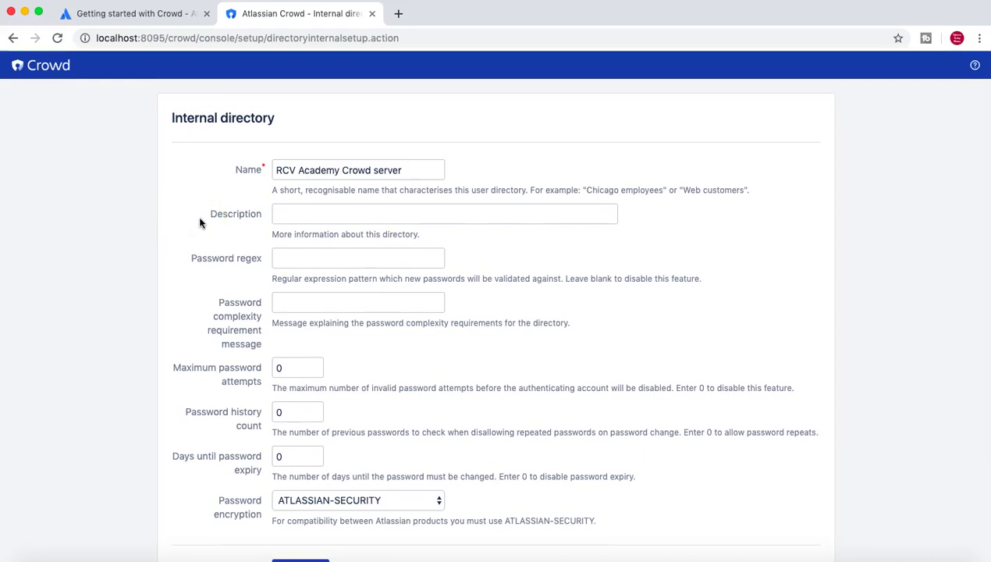